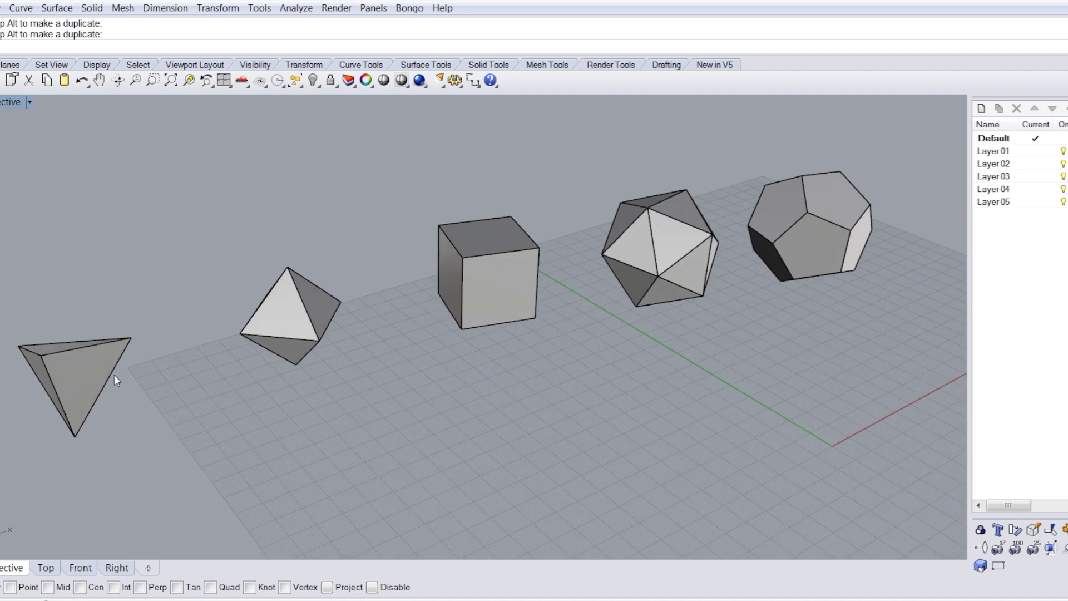
Highlight the five Platonic solids individually, from the tetrahedron to the dodecahedron, to examine their shapes, and clear the selection.
left_click(61, 388)
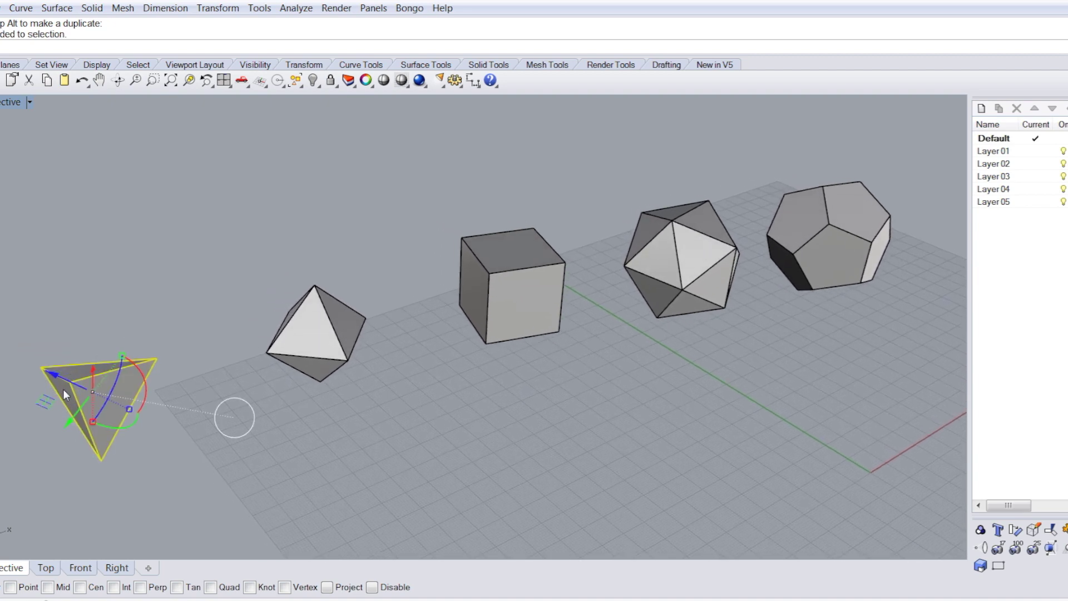
left_click(309, 355)
left_click(366, 359)
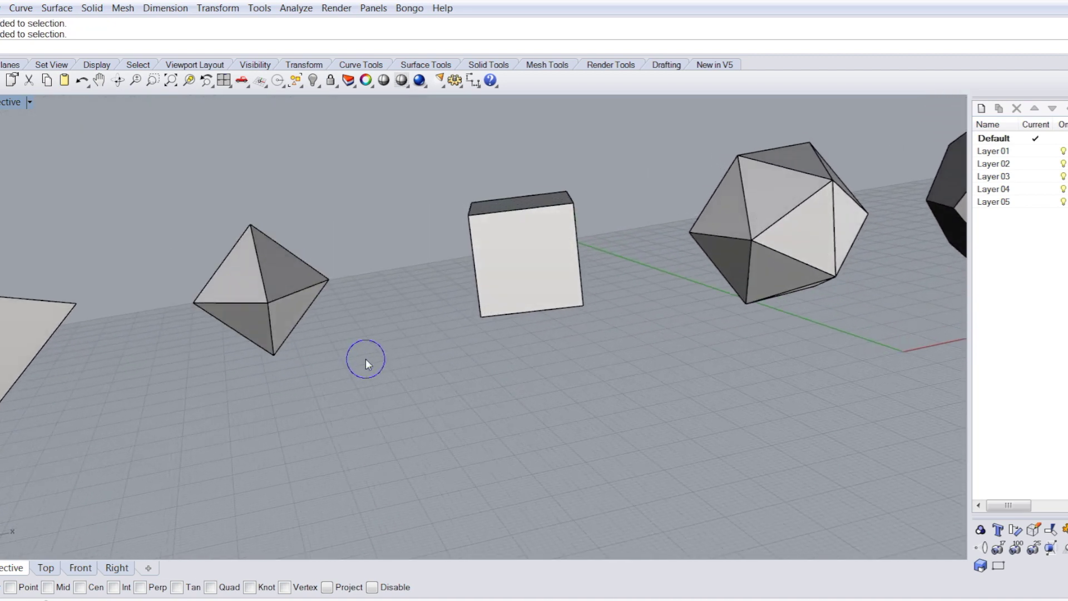
left_click(532, 257)
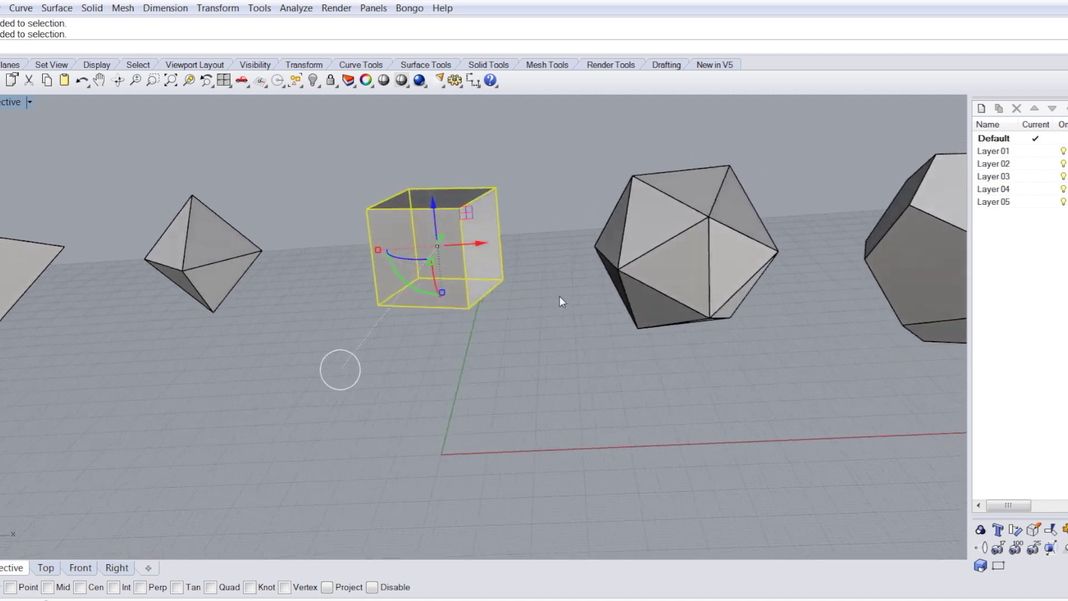
left_click(559, 296)
left_click(690, 302)
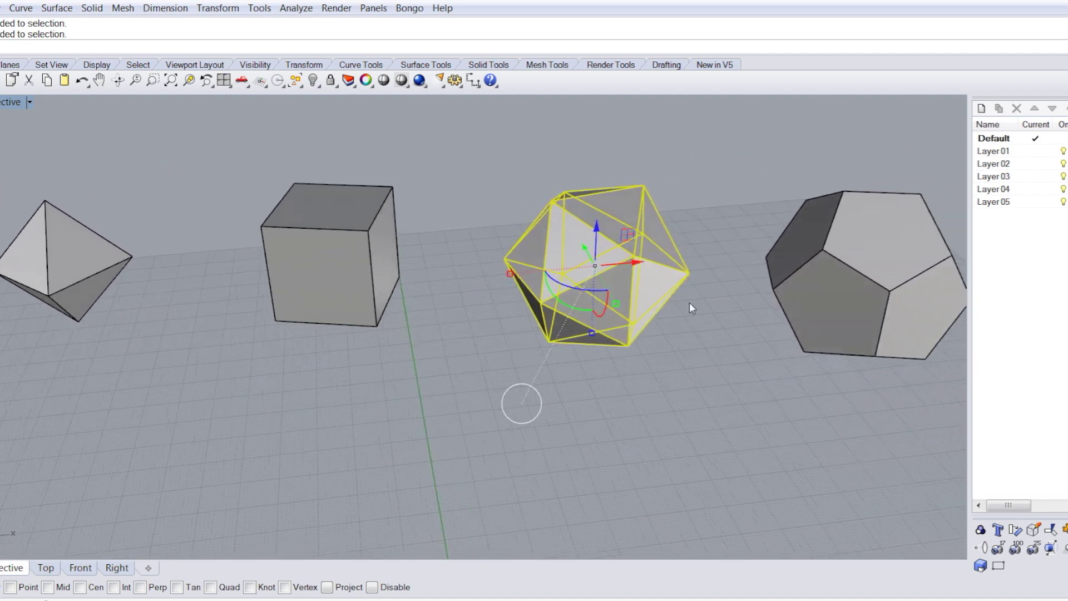
left_click(681, 356)
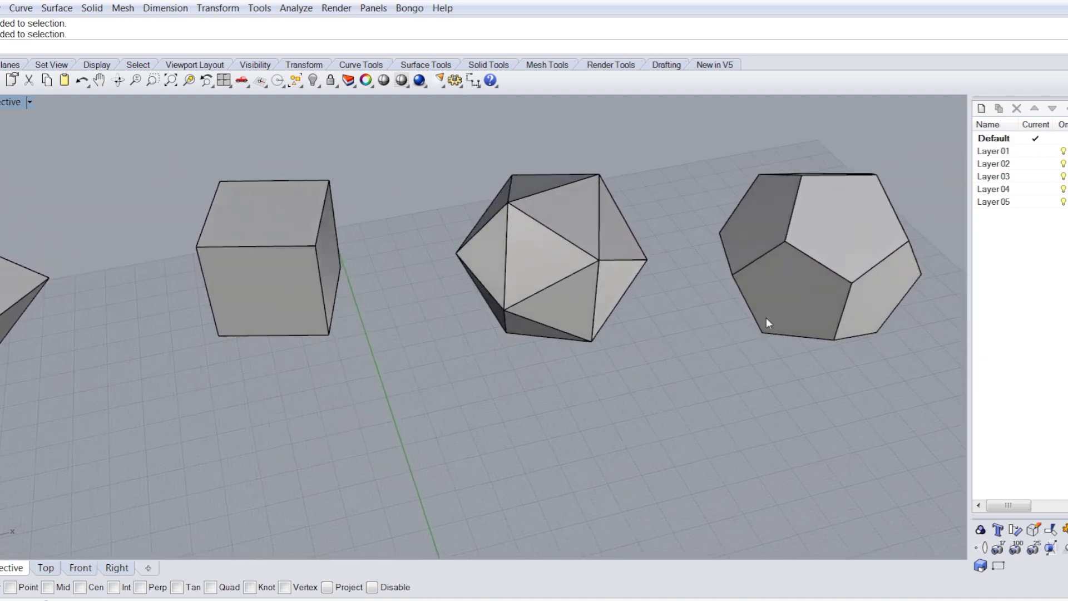
left_click(766, 322)
left_click(767, 374)
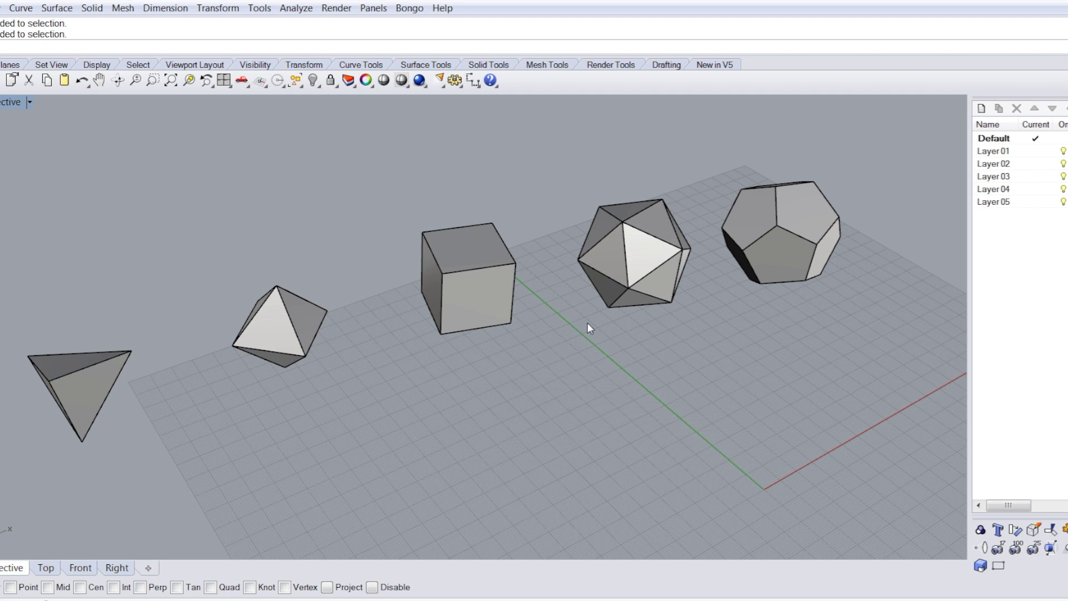
left_click(829, 255)
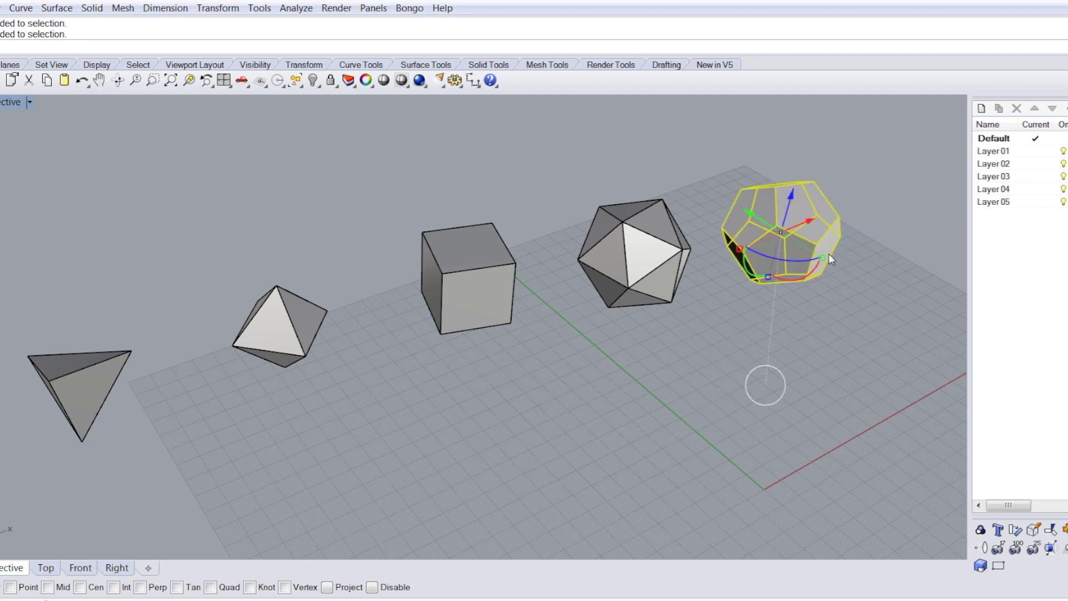
left_click(282, 335)
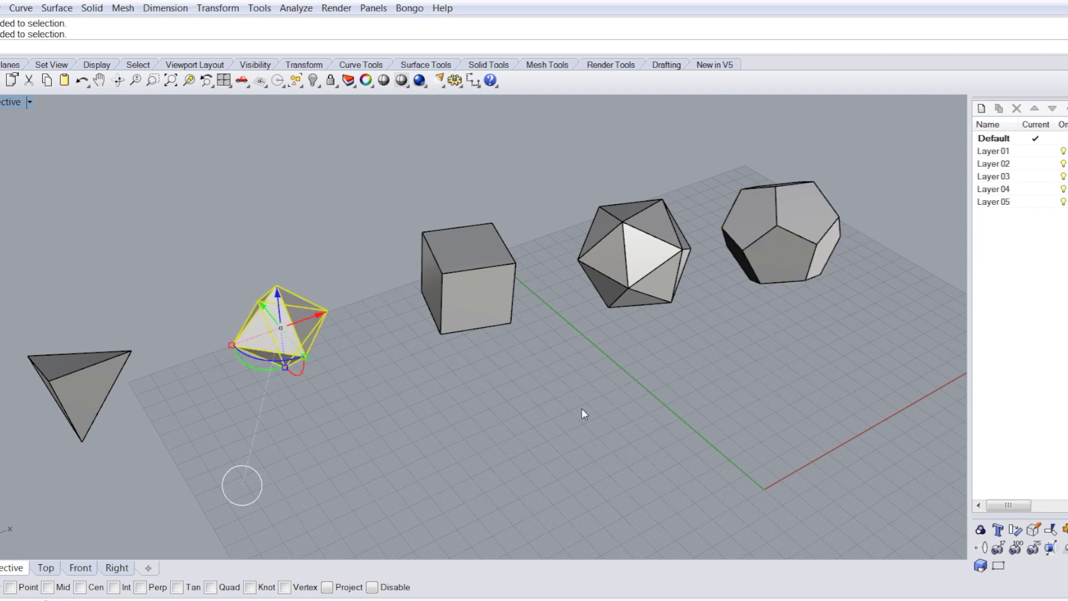
left_click(506, 409)
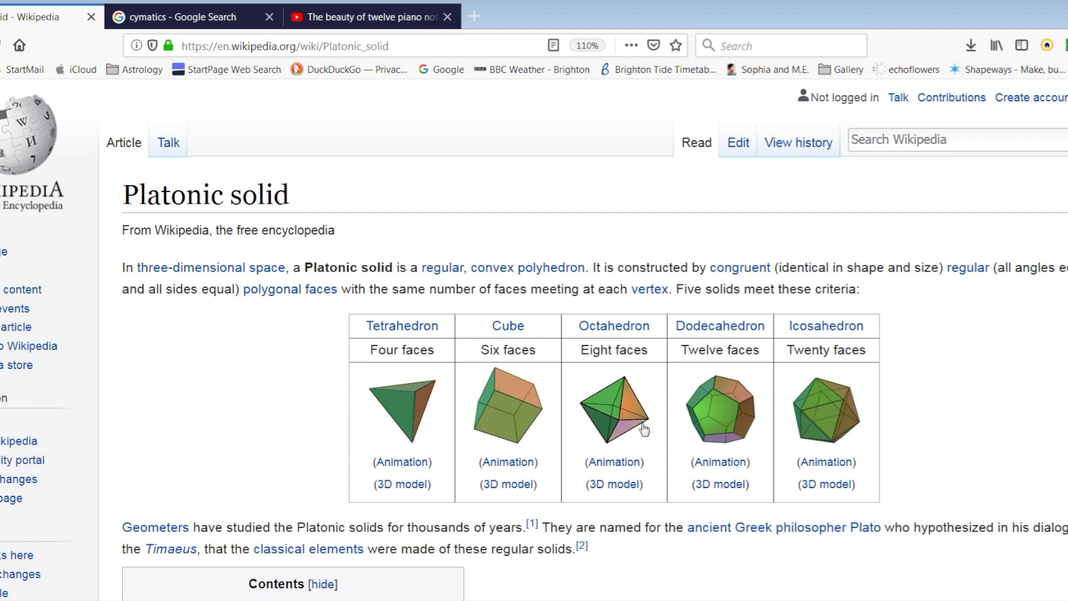
Switch to the browser and review the Platonic solid Wikipedia article, including its History illustrations and the Cartesian coordinates table.
scroll(591, 420, "down", 2)
scroll(592, 420, "down", 20)
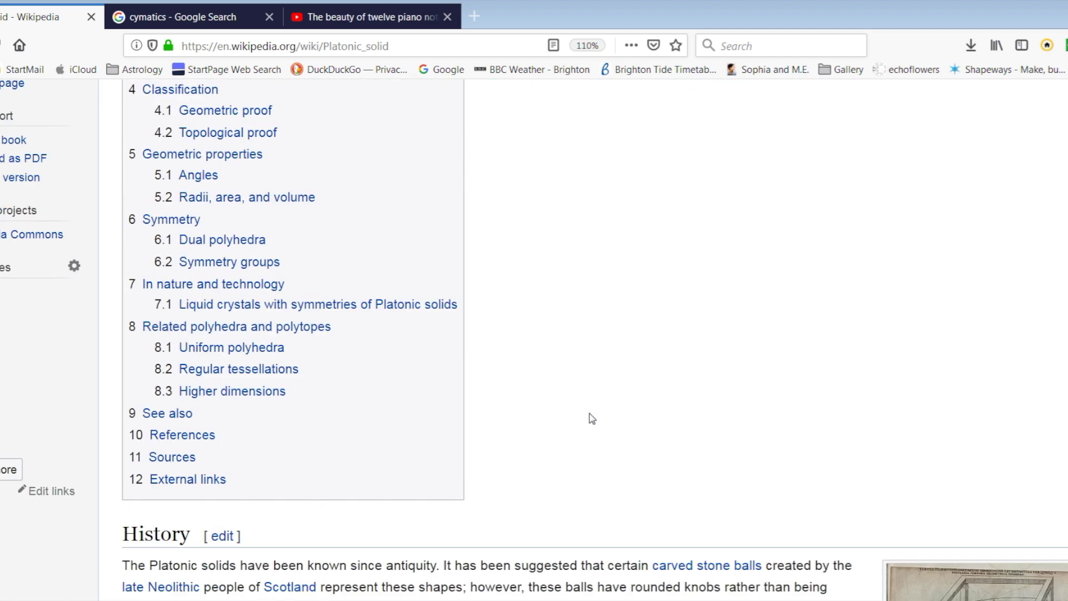
scroll(591, 418, "down", 10)
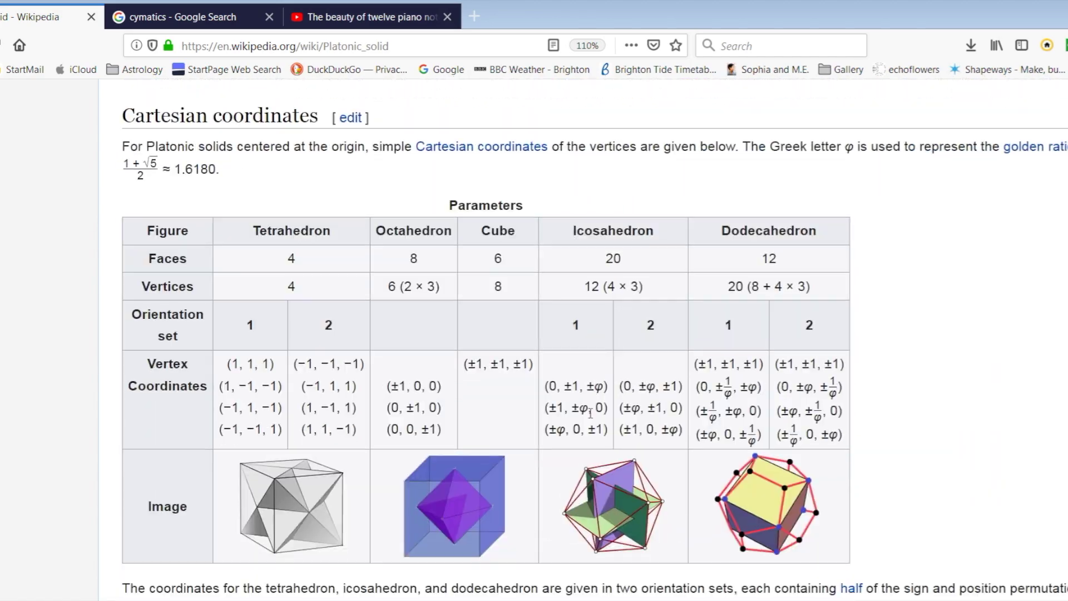
scroll(592, 418, "up", 4)
scroll(591, 413, "up", 15)
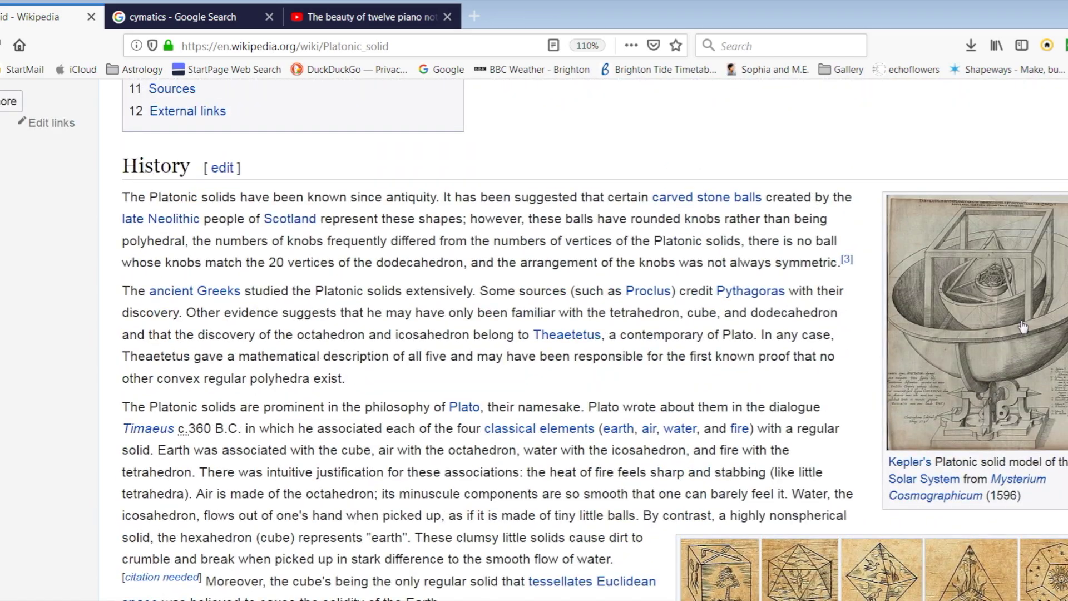
scroll(890, 389, "down", 5)
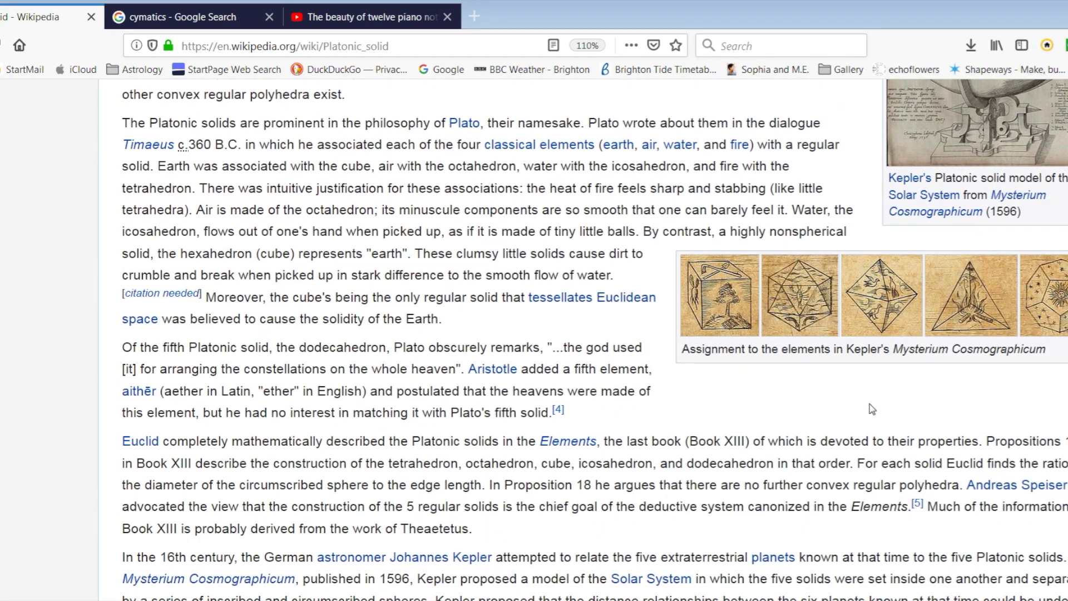
scroll(871, 404, "up", 1)
scroll(870, 404, "down", 10)
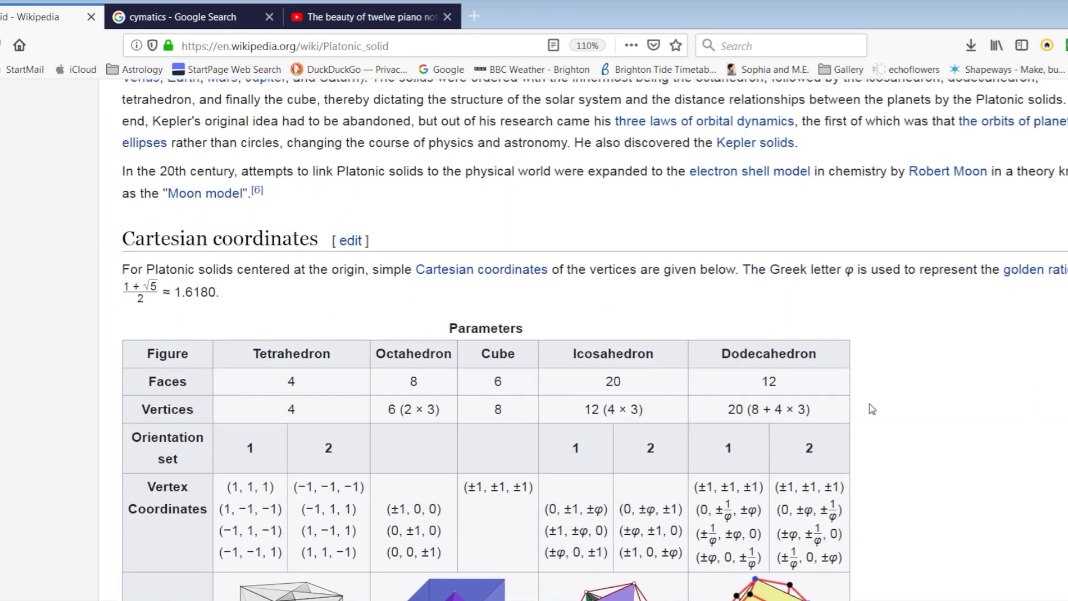
scroll(871, 406, "up", 10)
scroll(870, 409, "up", 1)
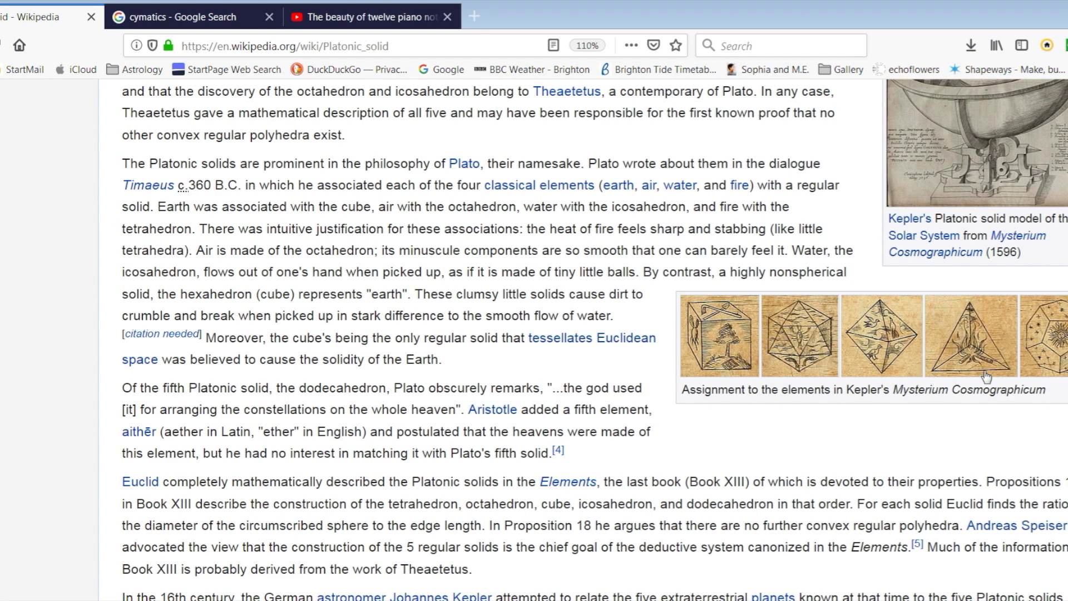
scroll(968, 384, "down", 10)
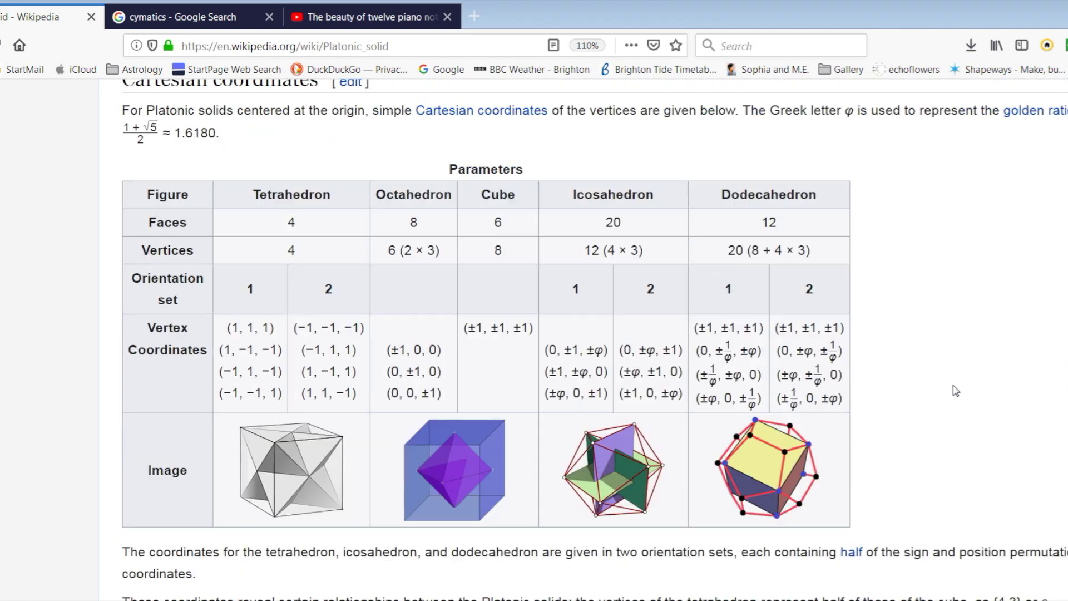
scroll(955, 390, "down", 4)
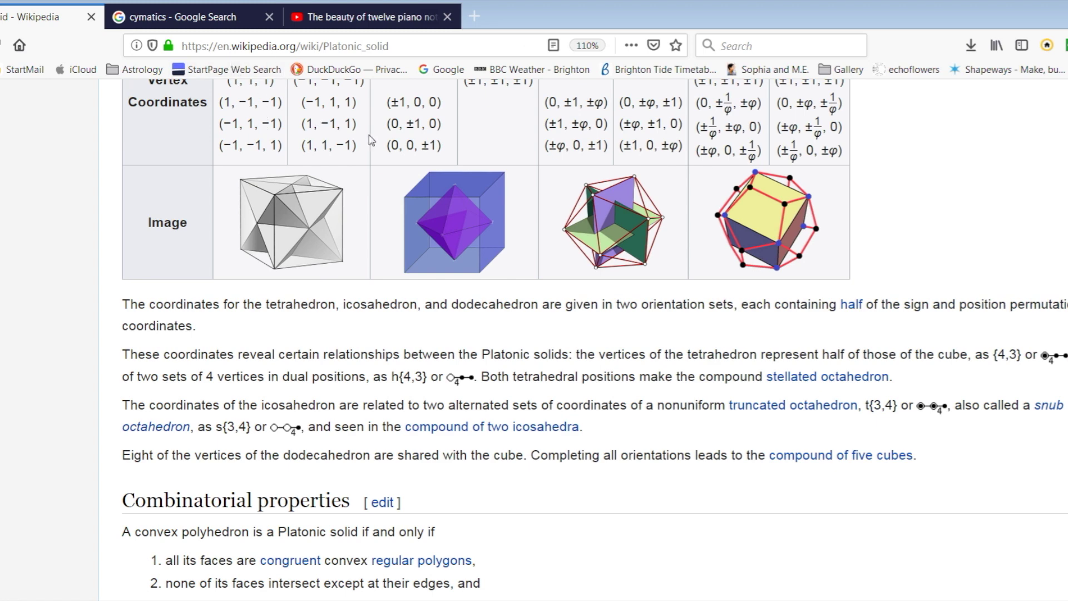
Browse the Google image results for cymatics to examine the sound-generated patterns.
left_click(192, 17)
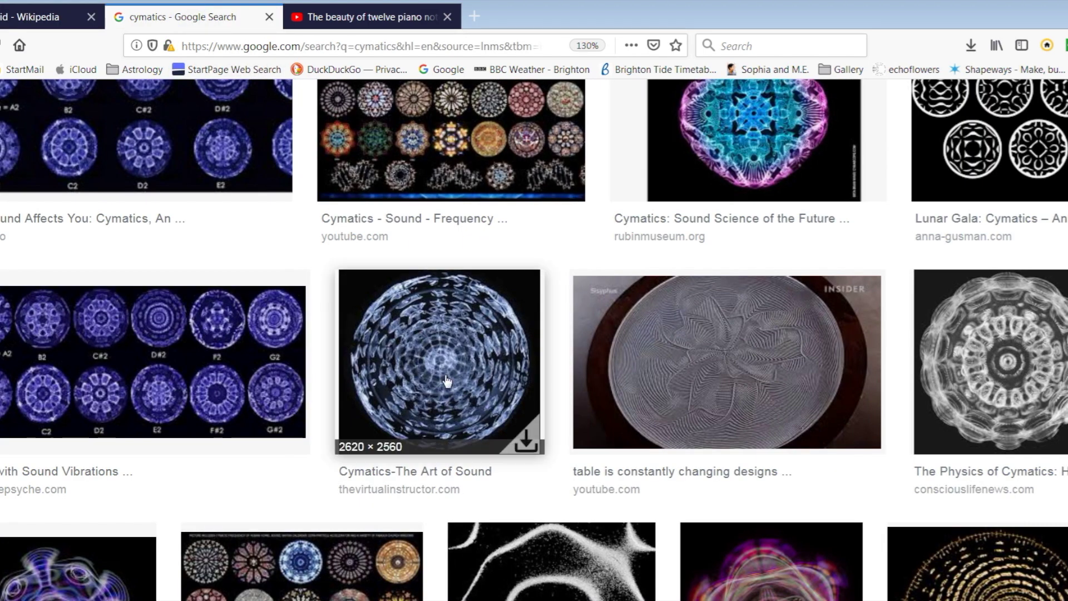
scroll(533, 375, "up", 1)
scroll(532, 375, "up", 4)
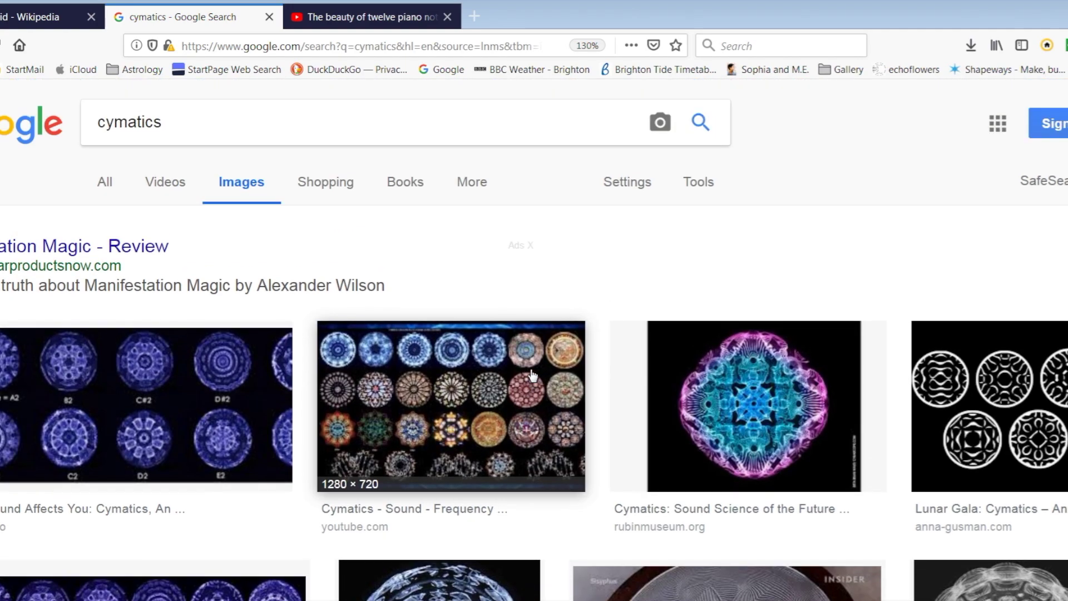
scroll(533, 400, "down", 10)
scroll(532, 399, "down", 1)
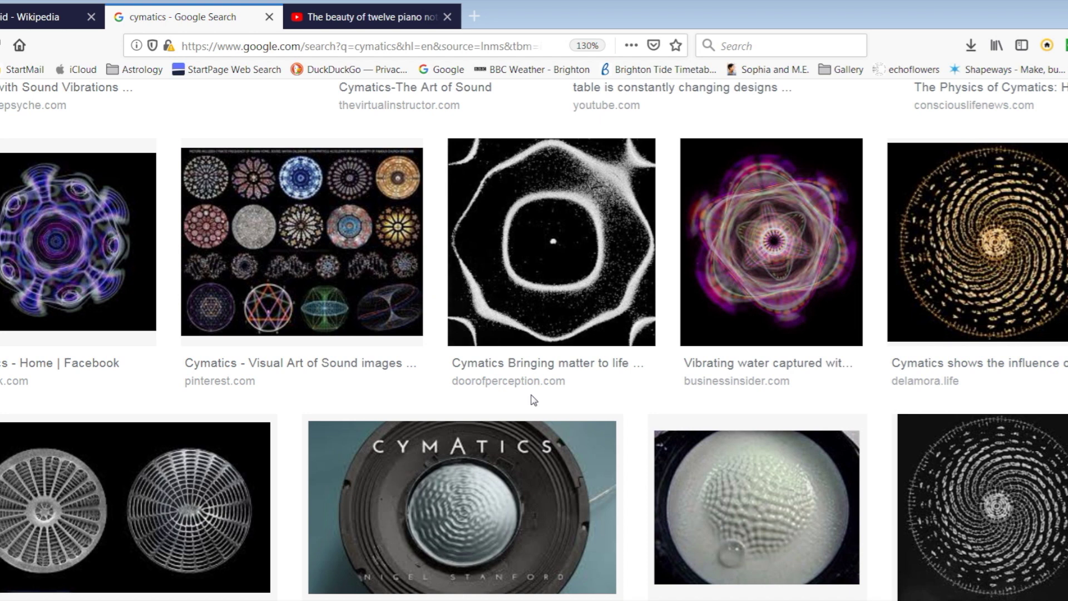
scroll(533, 399, "down", 7)
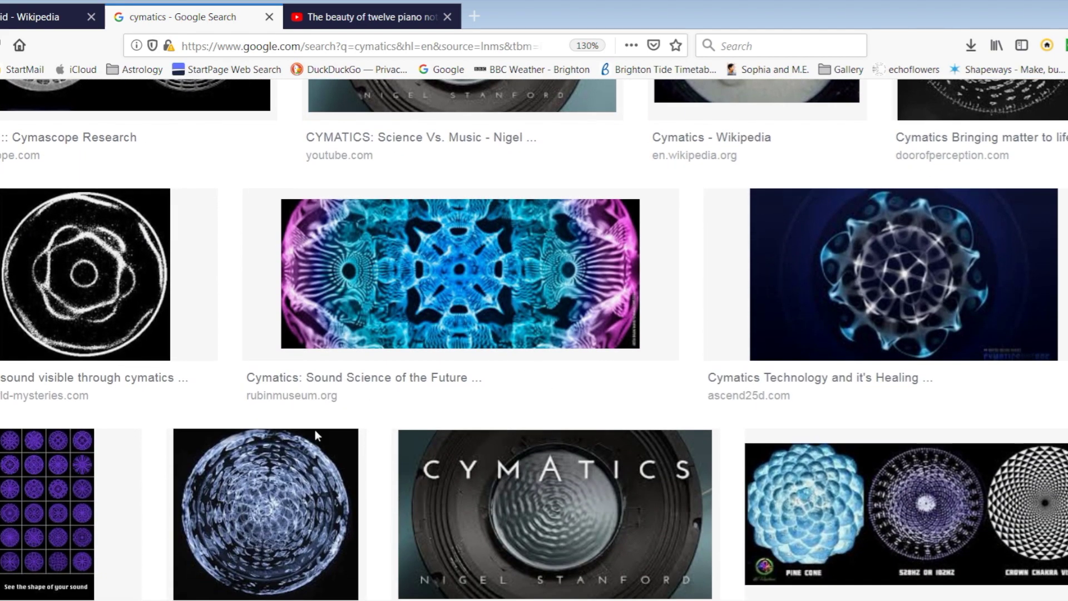
Play part of the YouTube video about twelve piano notes made visible on CymaScope, and pause it.
left_click(367, 18)
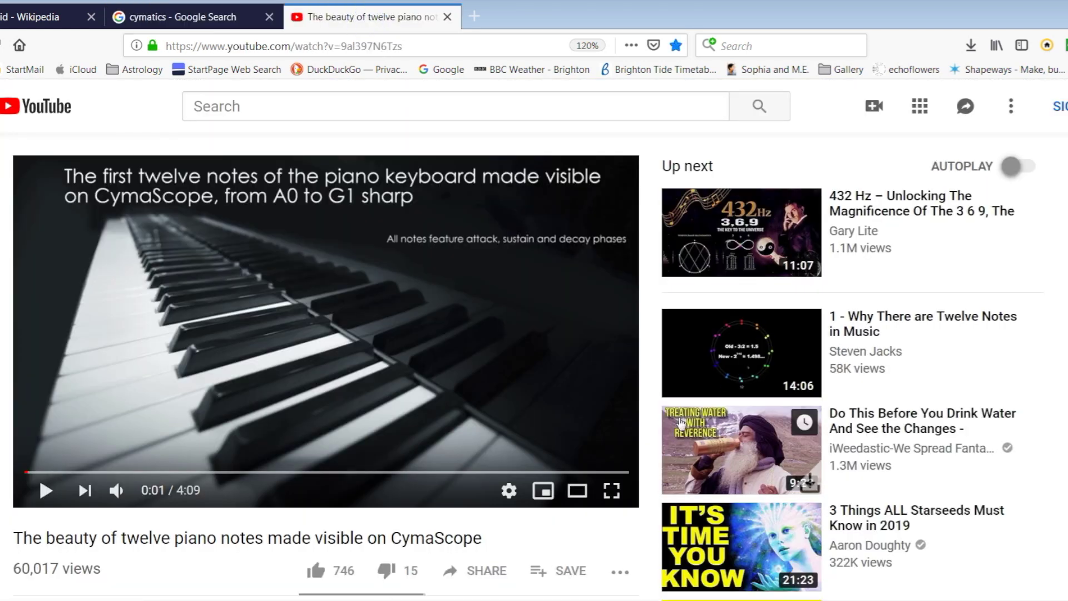
left_click(537, 360)
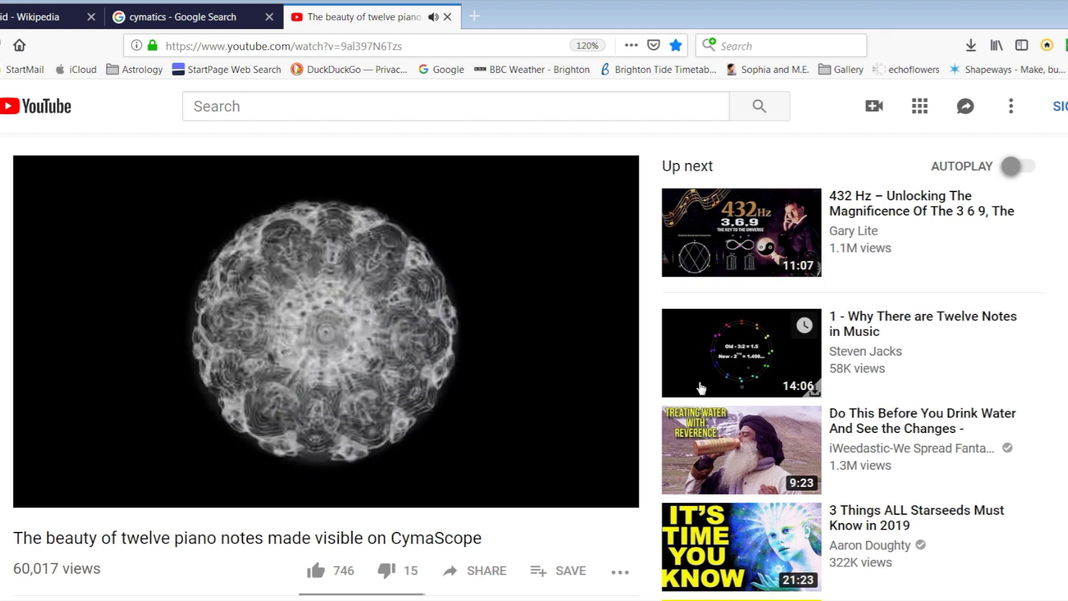
mouse_move(504, 388)
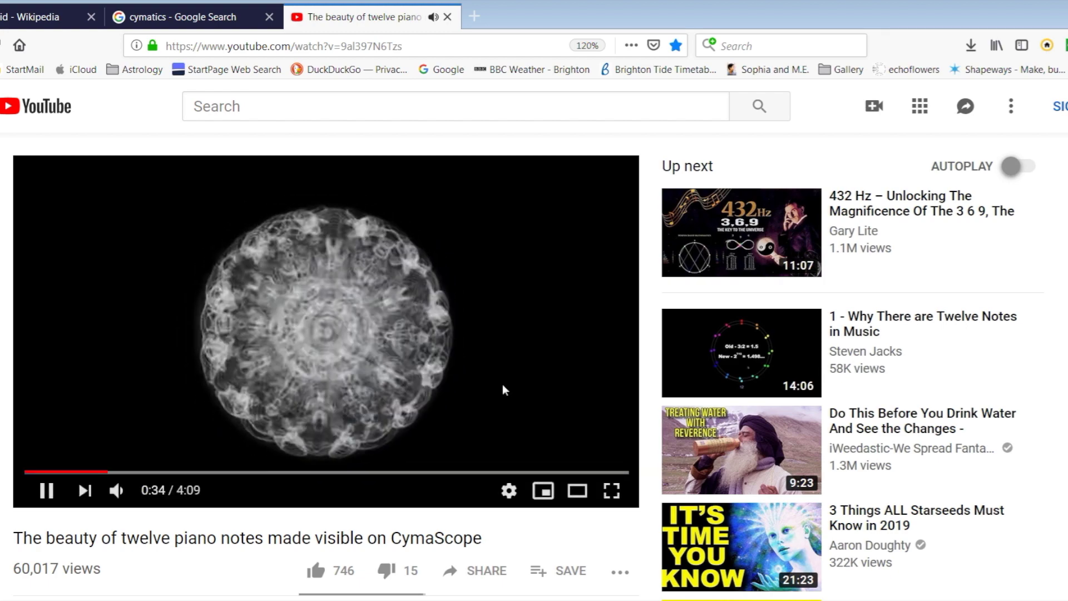
left_click(538, 365)
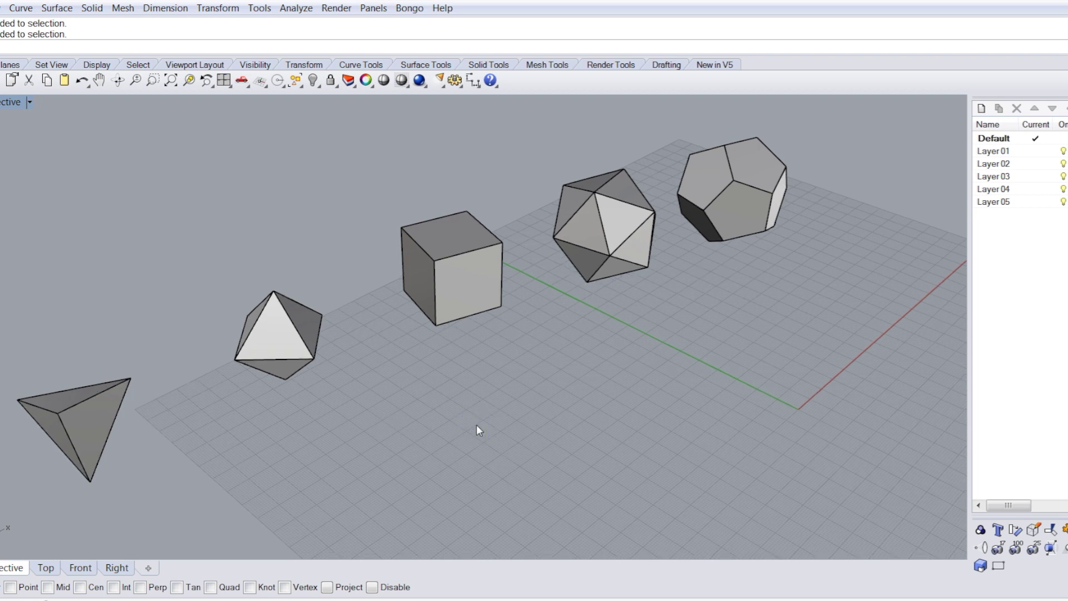
Switch back to Rhino, draw a single-segment polyline parallel to the red X axis on the empty grid, and select it.
right_click_drag(477, 425, 409, 386)
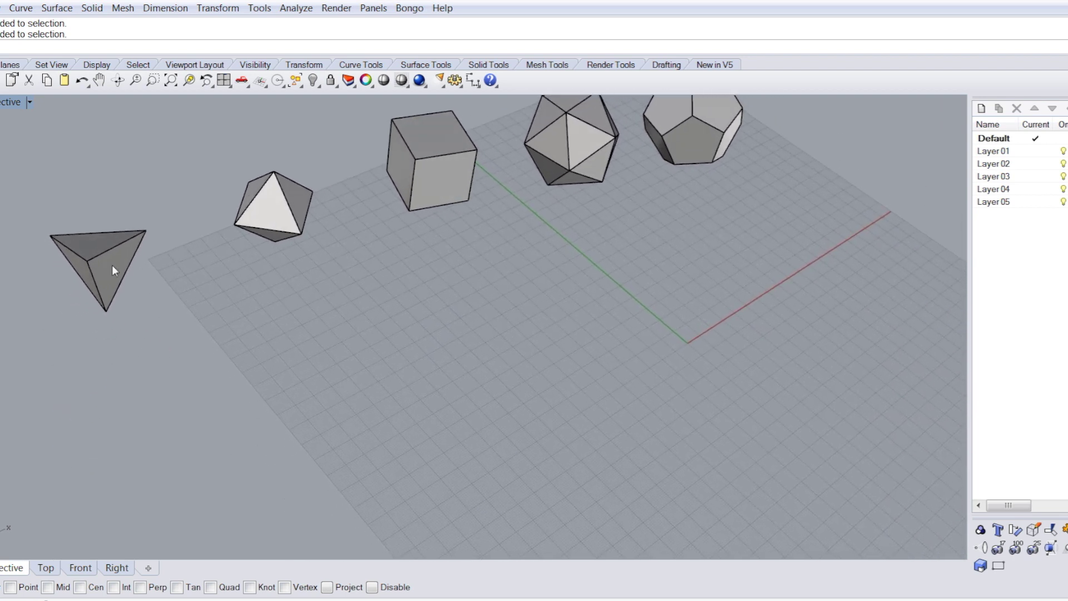
right_click_drag(164, 247, 125, 234, "shift")
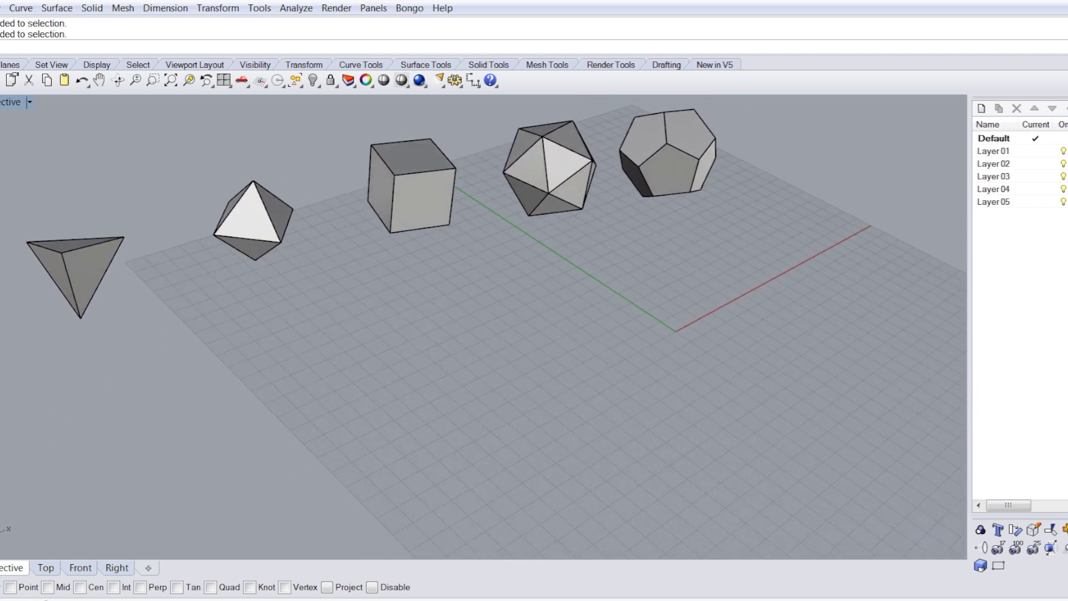
left_click(0, 125)
right_click_drag(403, 439, 492, 435)
left_click(492, 435)
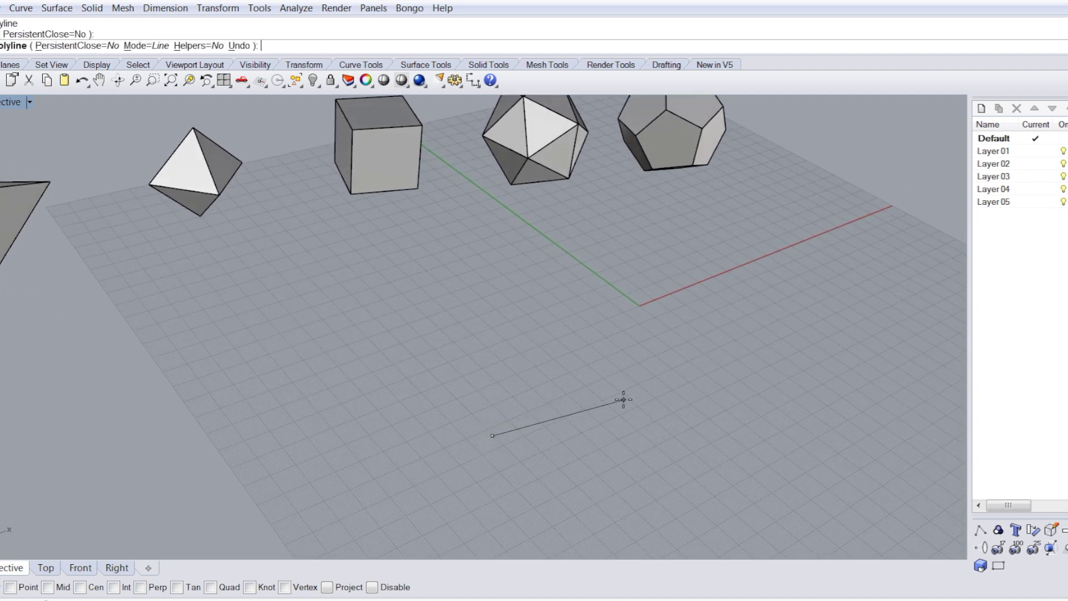
left_click(612, 382)
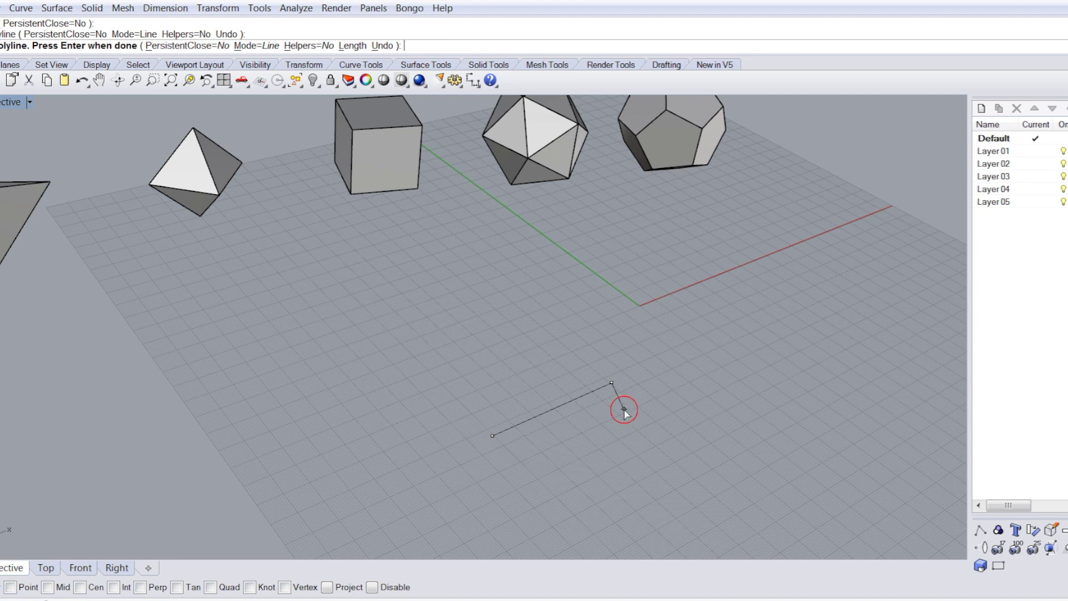
right_click(625, 410)
left_click(584, 404)
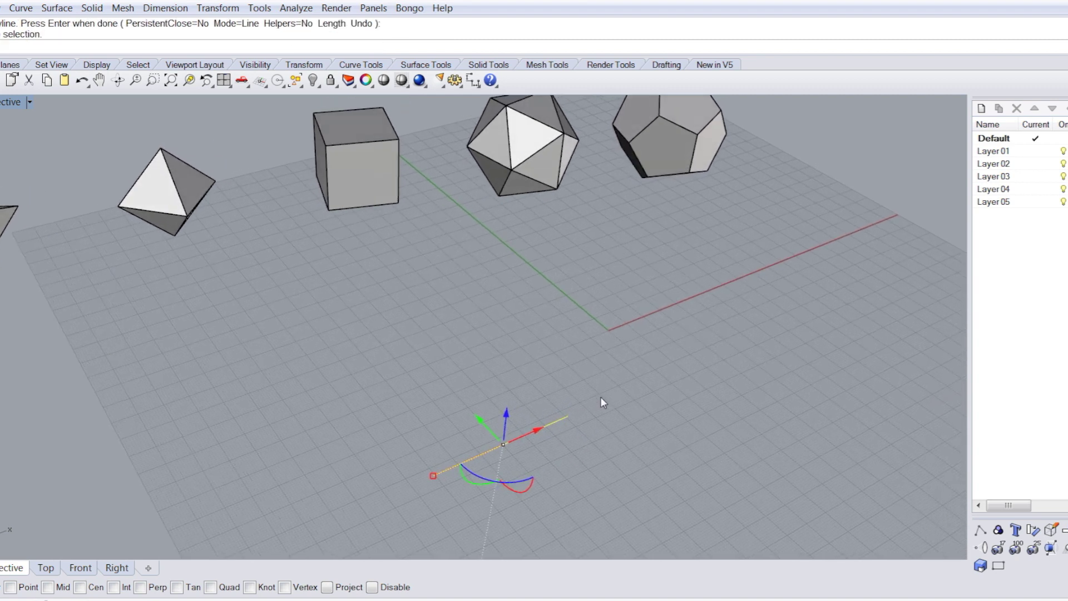
scroll(601, 397, "up", 1)
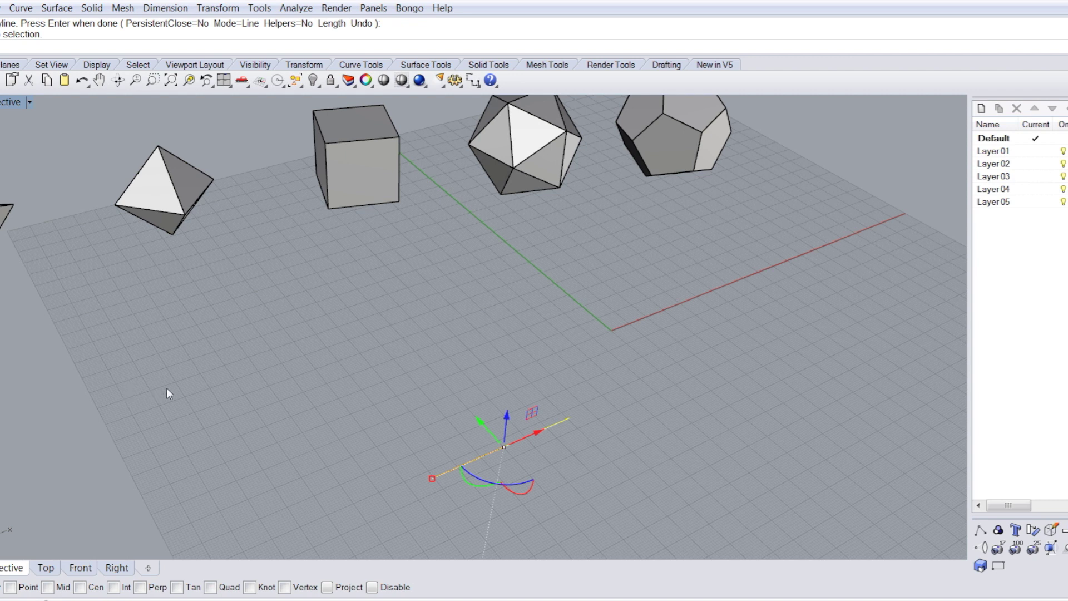
Enter the command cymatics, and duplicate the selected line in place by copying and pasting it.
type("cymatics")
key("Return")
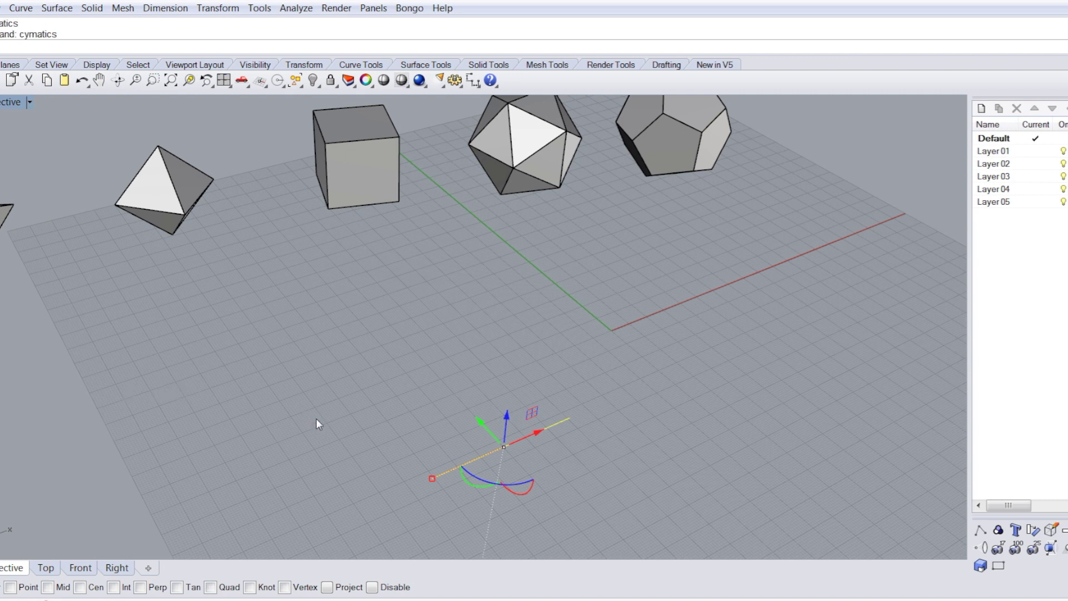
key("ctrl+c")
key("ctrl+v")
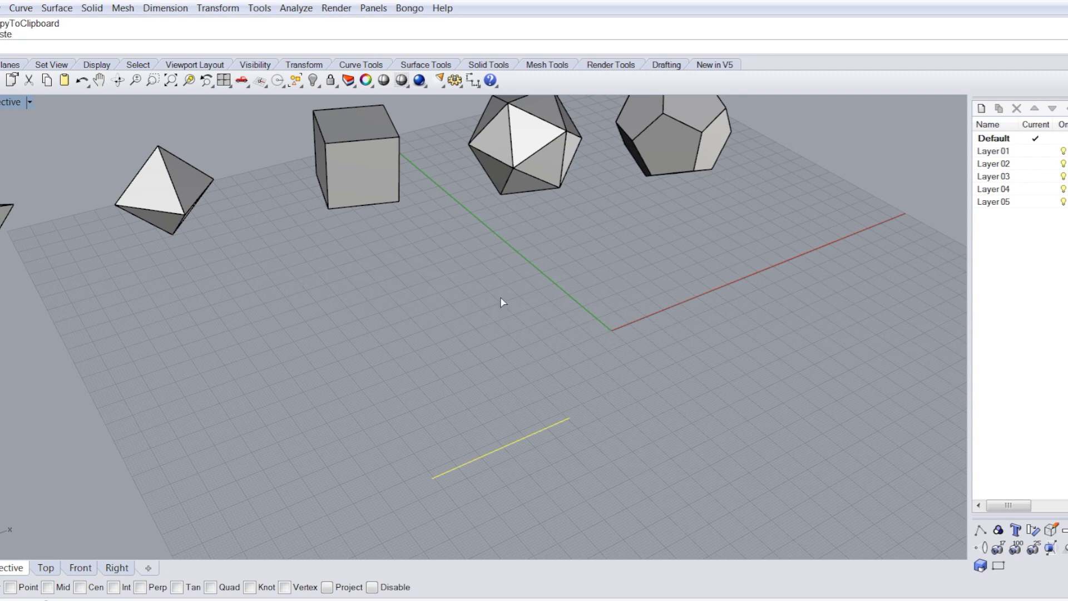
In the Top view, rotate the duplicated line 90° upward about the right endpoint of the original line.
left_click(46, 568)
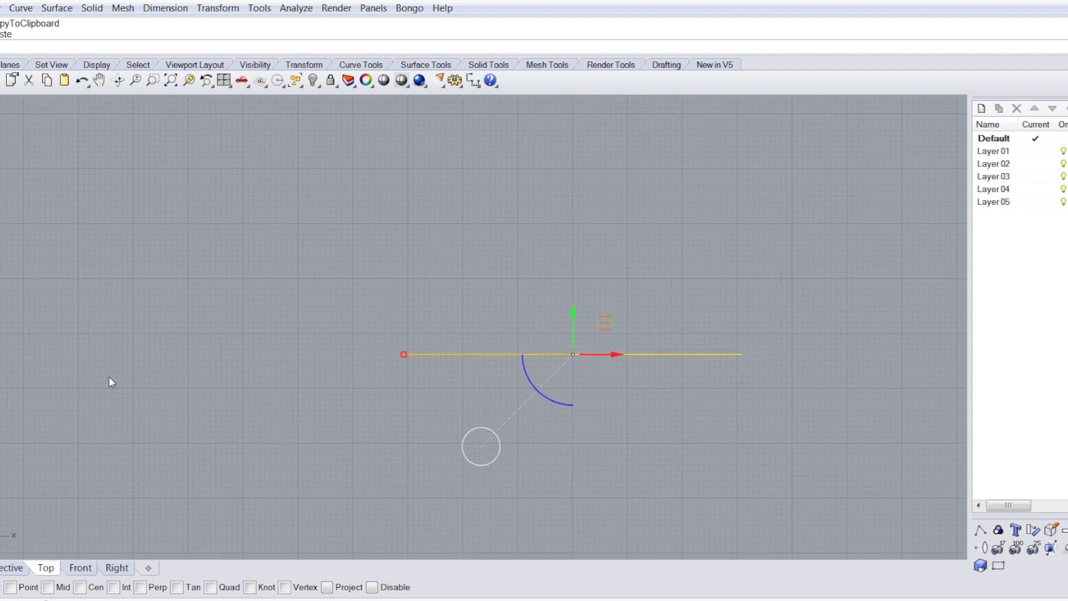
left_click(0, 340)
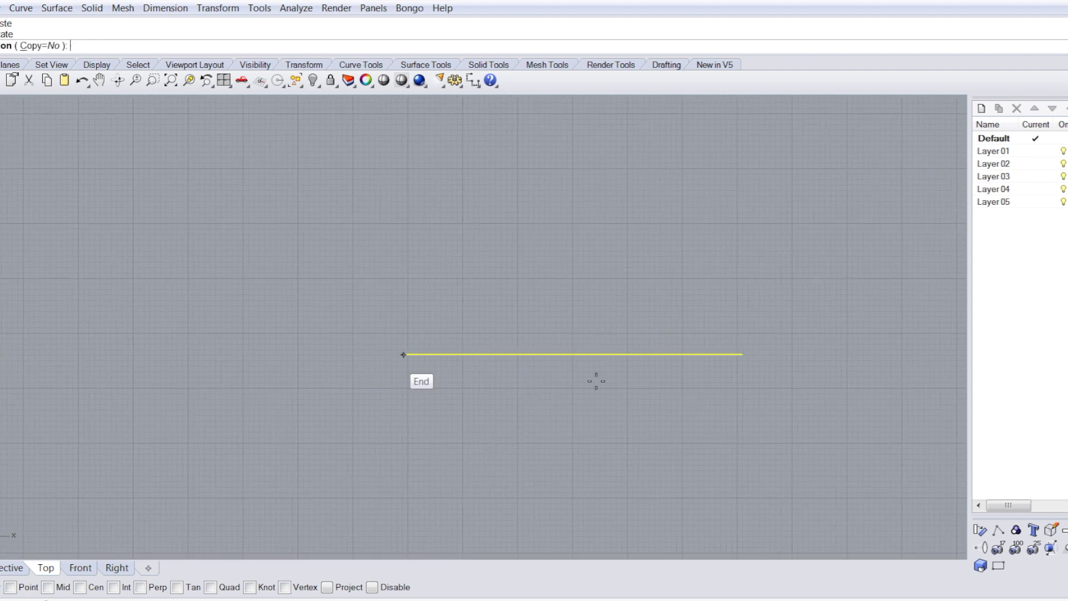
right_click_drag(860, 344, 744, 358)
left_click(627, 368)
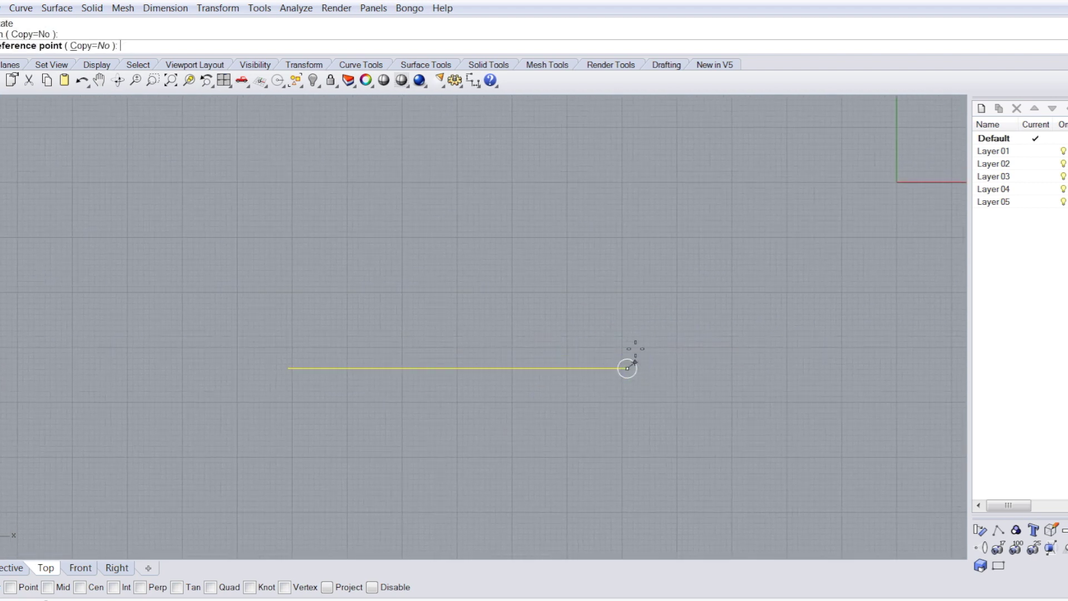
left_click(288, 367)
left_click(566, 205)
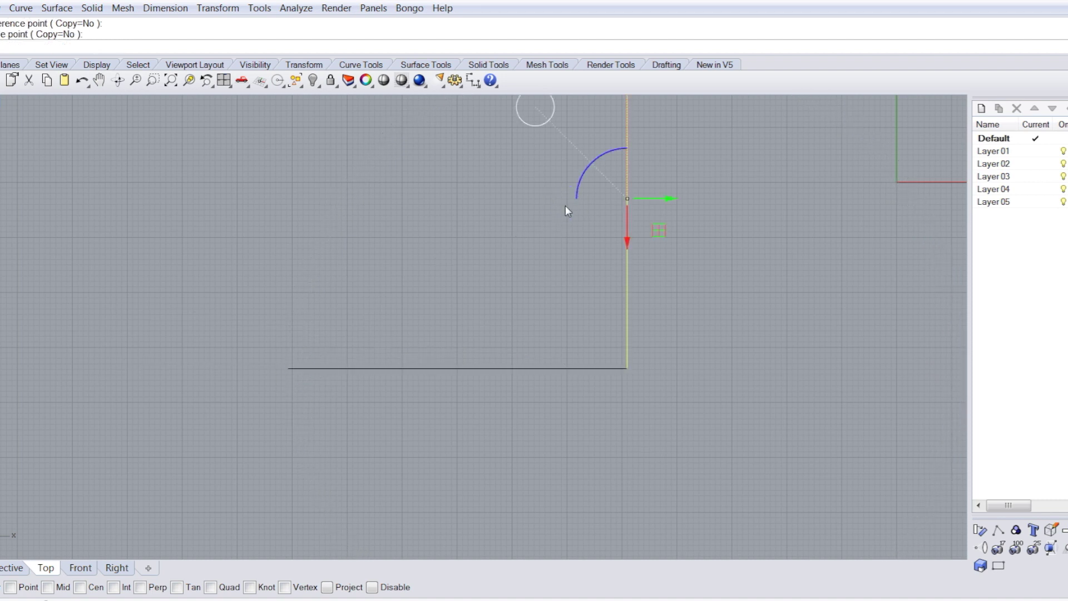
scroll(579, 214, "down", 3)
left_click(615, 229)
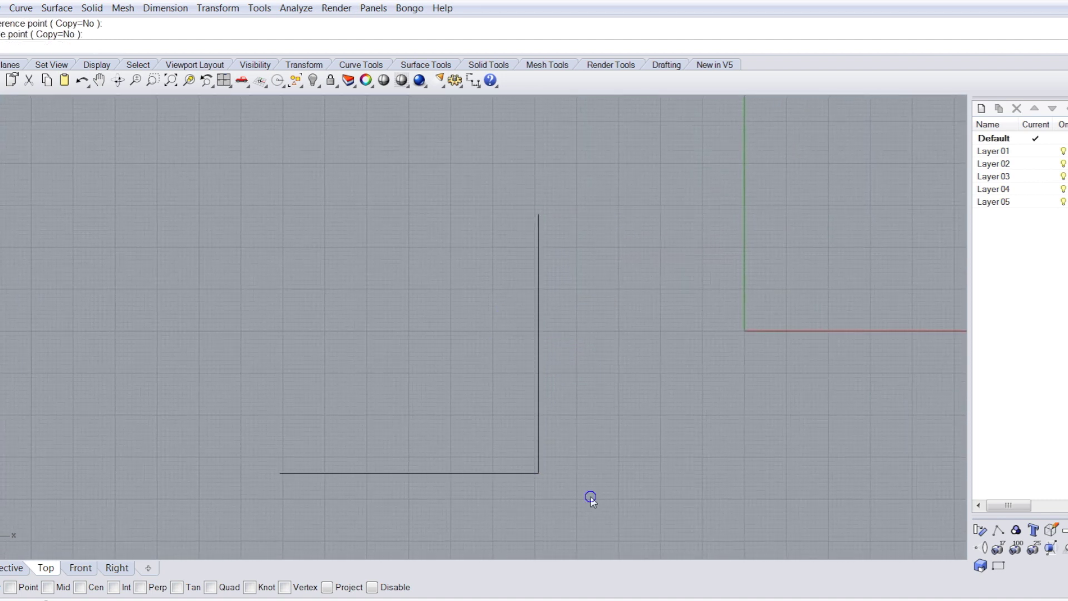
Mirror both perpendicular lines across the diagonal between their free endpoints to complete a square.
left_click_drag(590, 496, 472, 426)
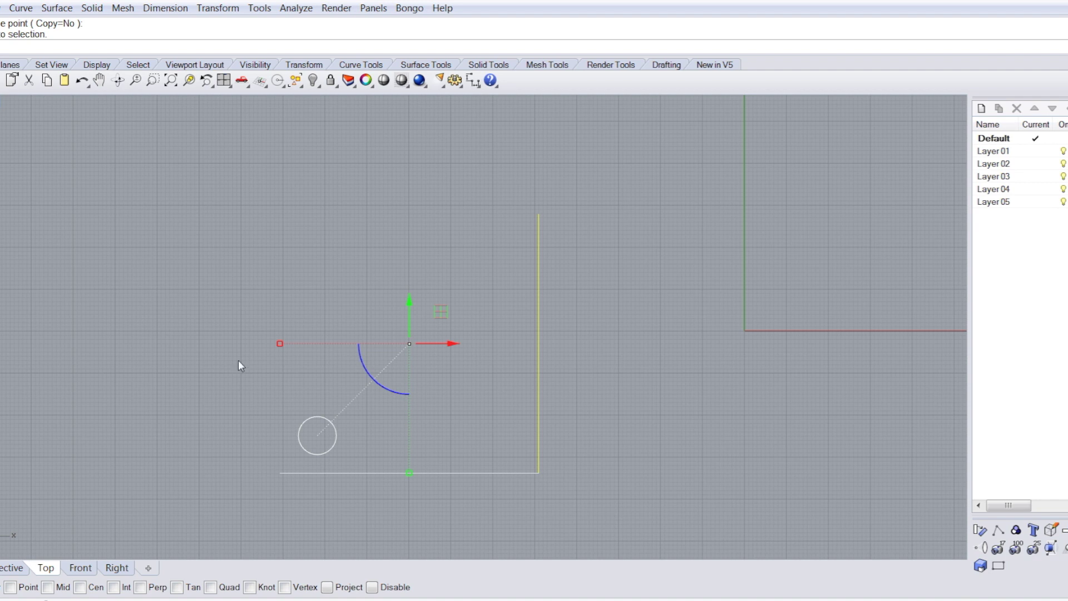
left_click(0, 319)
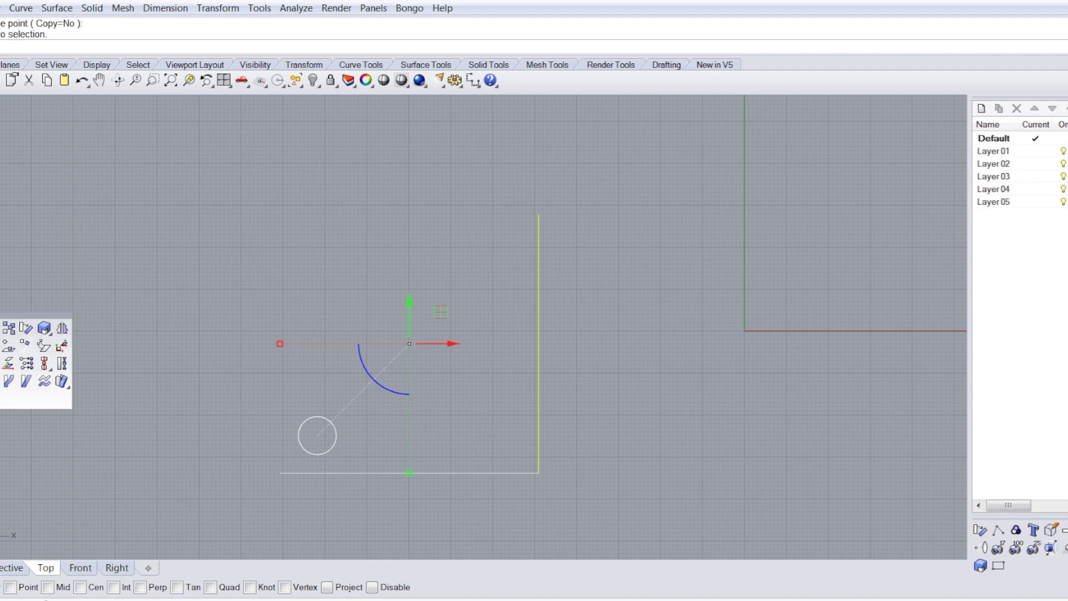
left_click(63, 328)
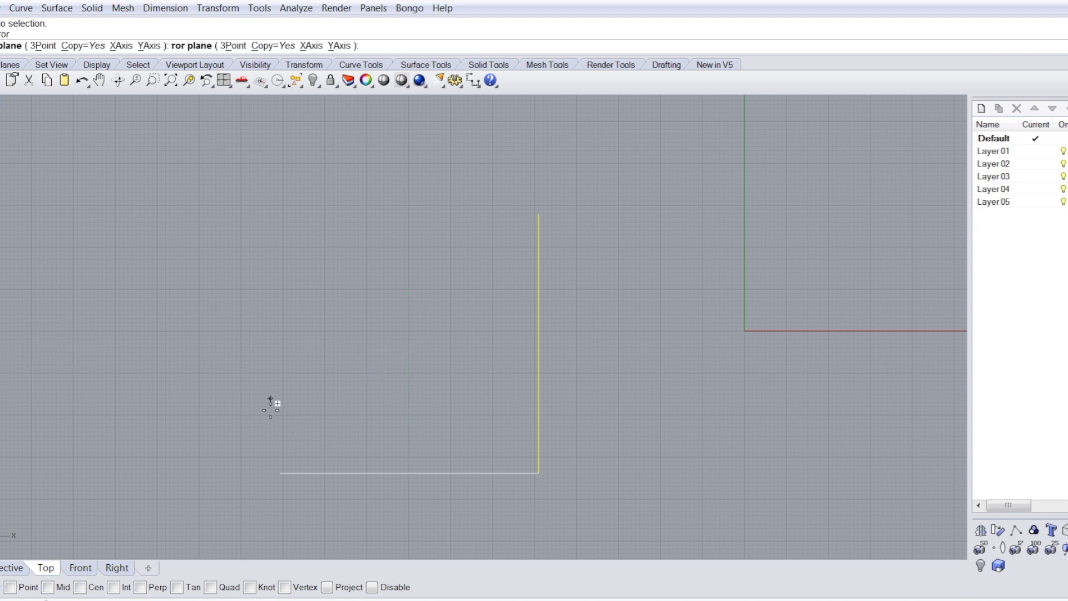
left_click(281, 472)
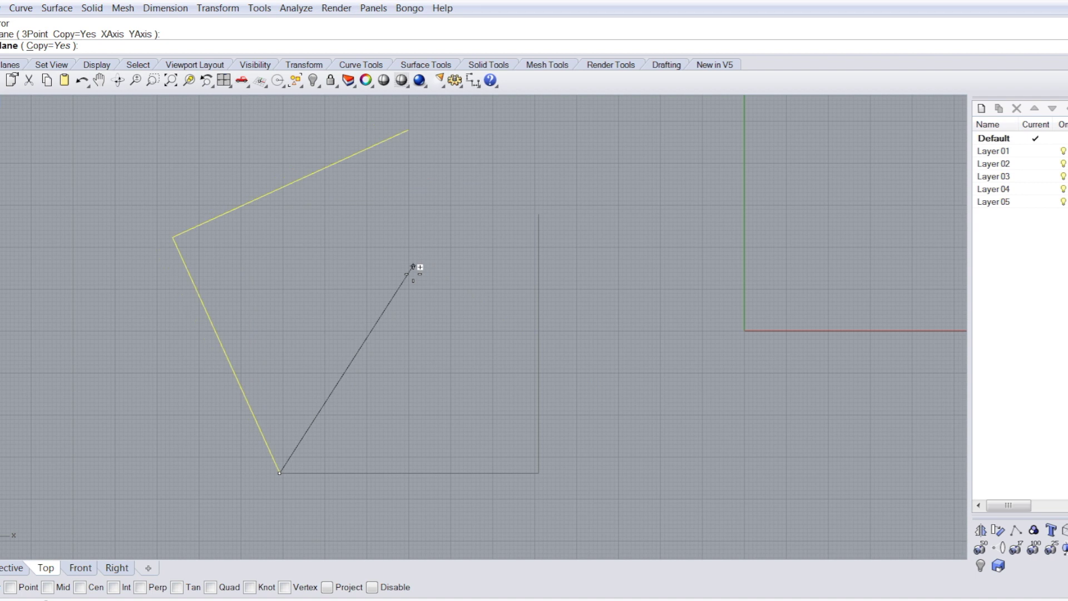
left_click(539, 217)
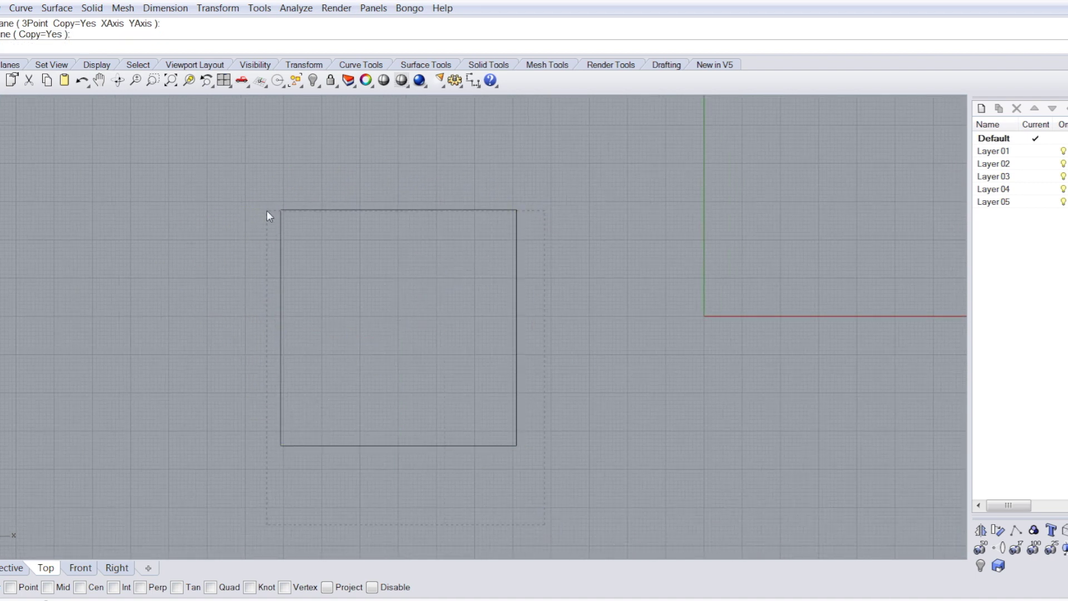
Join the four lines of the square into one closed curve.
left_click_drag(266, 211, 256, 193)
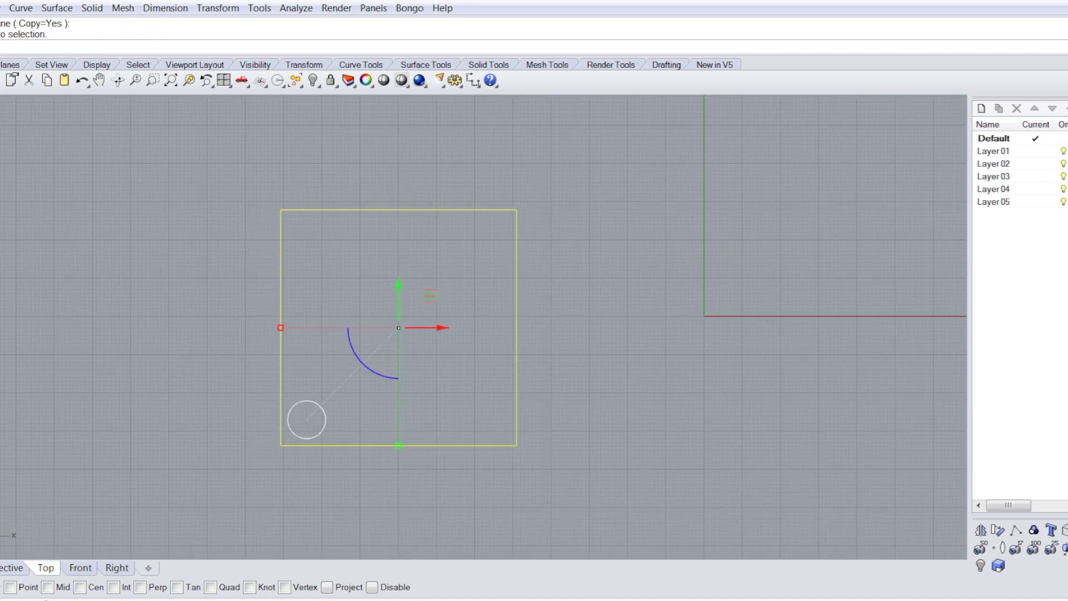
key("ctrl+j")
left_click(149, 371)
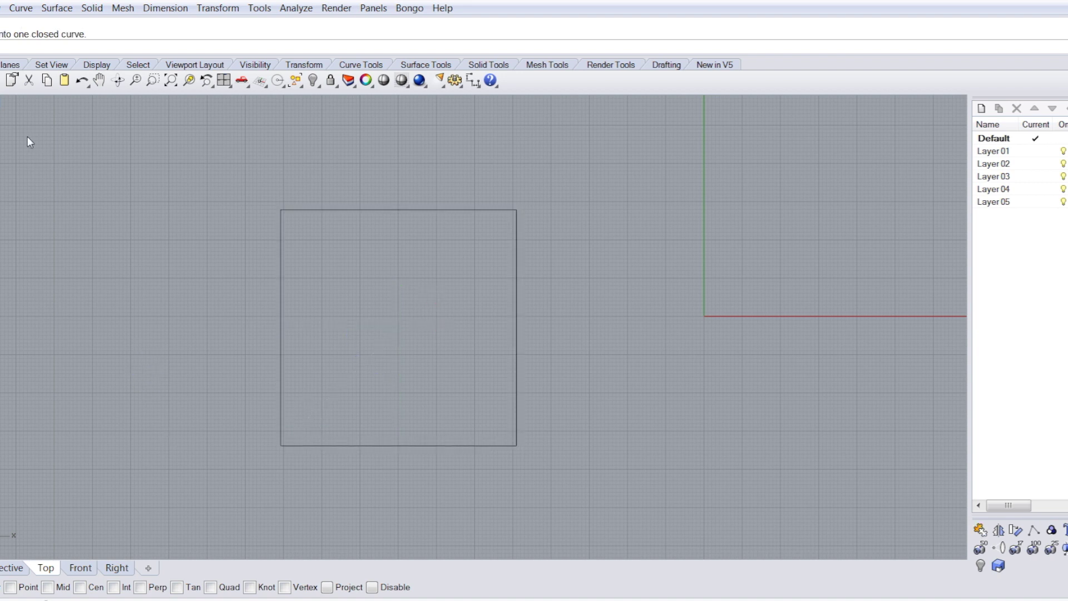
Place a point at the square's centre using the centre snap, and group it with the square.
left_click(0, 107)
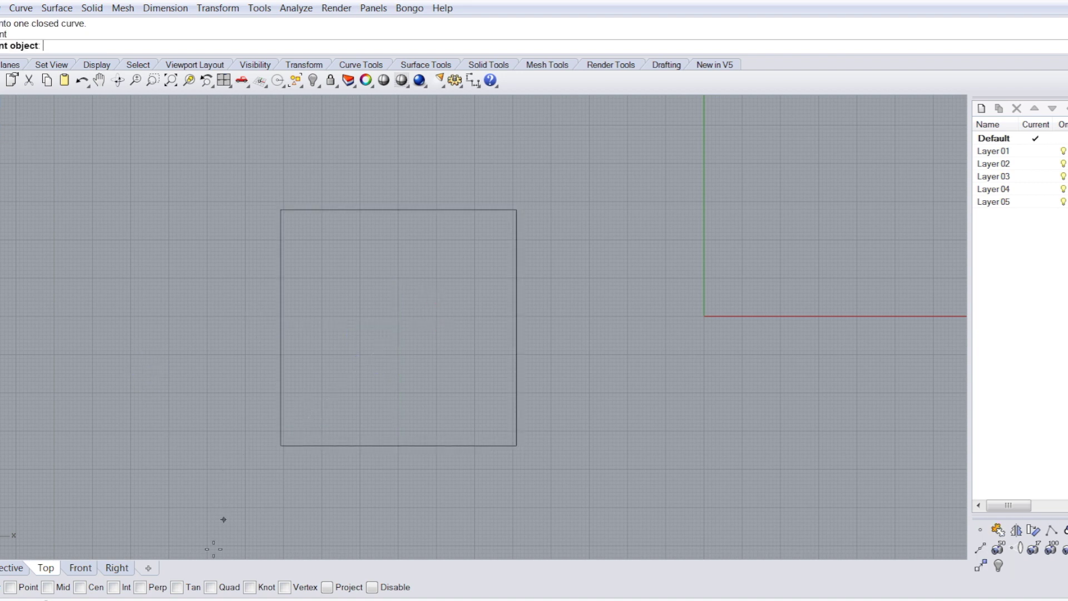
left_click(337, 446)
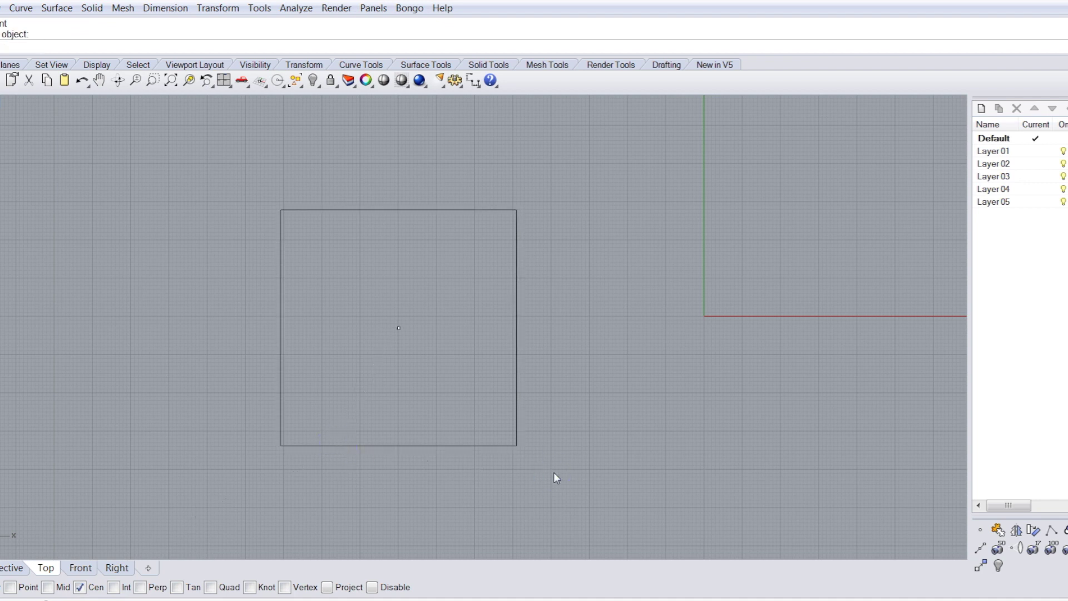
left_click_drag(269, 250, 218, 251)
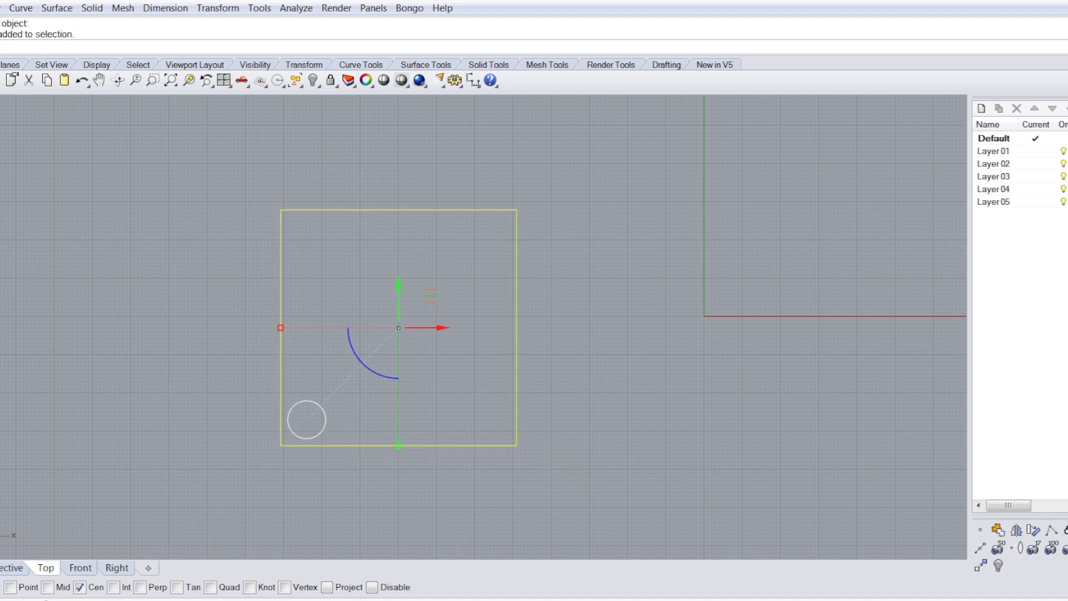
key("ctrl+g")
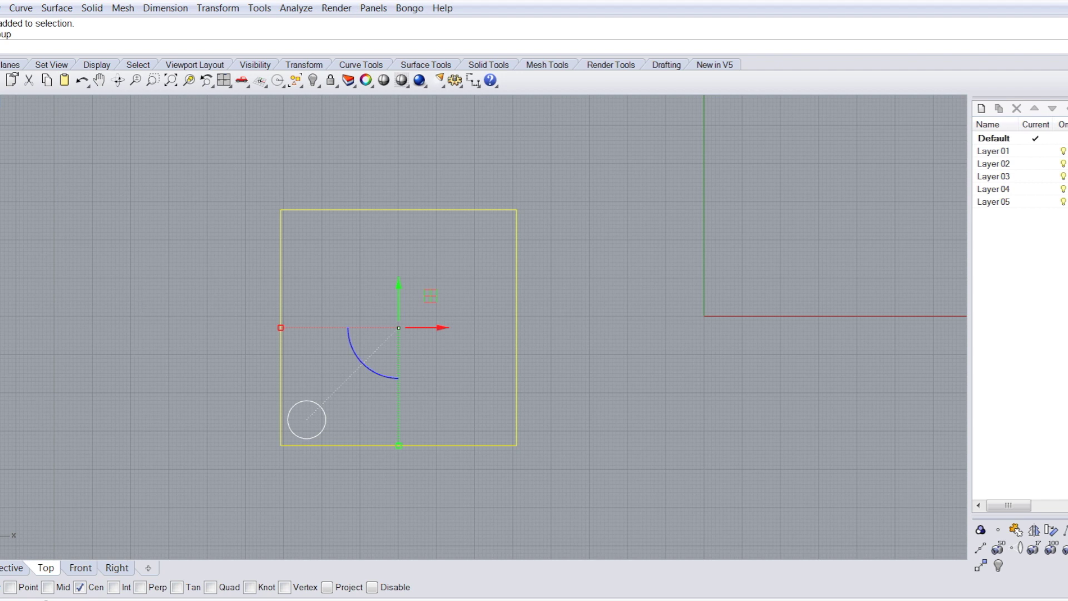
Copy the grouped square three times to the right, corner to corner, to form a row of four adjoining squares.
left_click(0, 348)
scroll(217, 461, "down", 1)
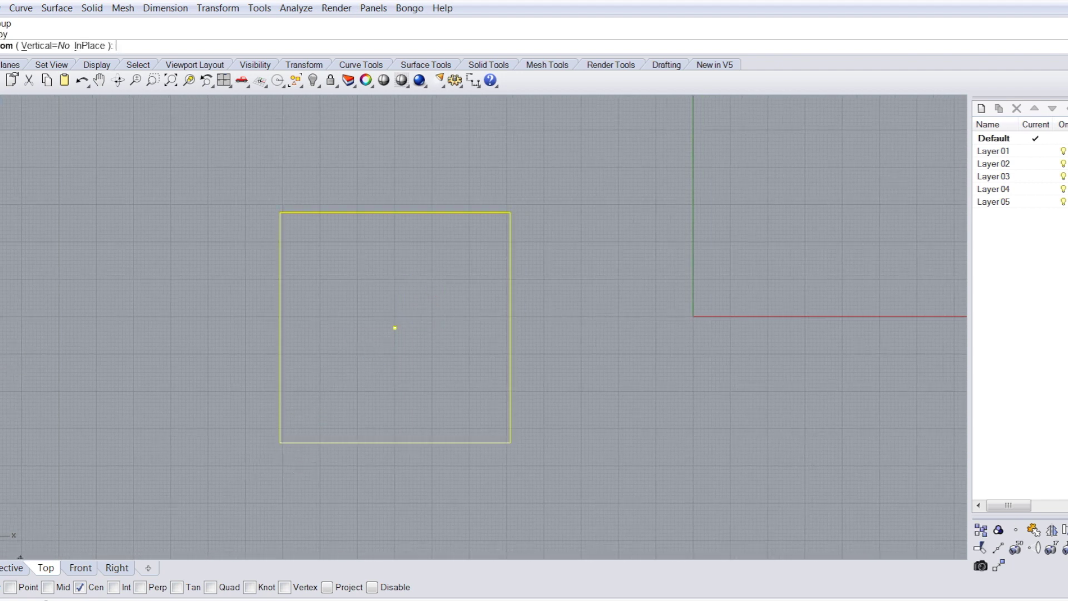
left_click(280, 442)
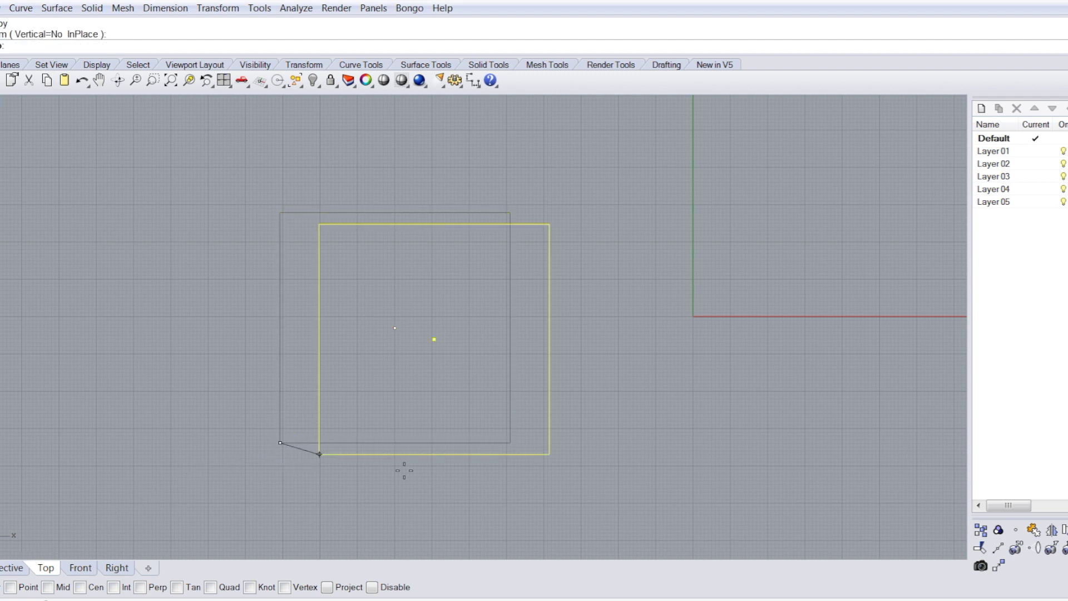
left_click(517, 439)
right_click_drag(623, 424, 559, 458)
left_click(672, 481)
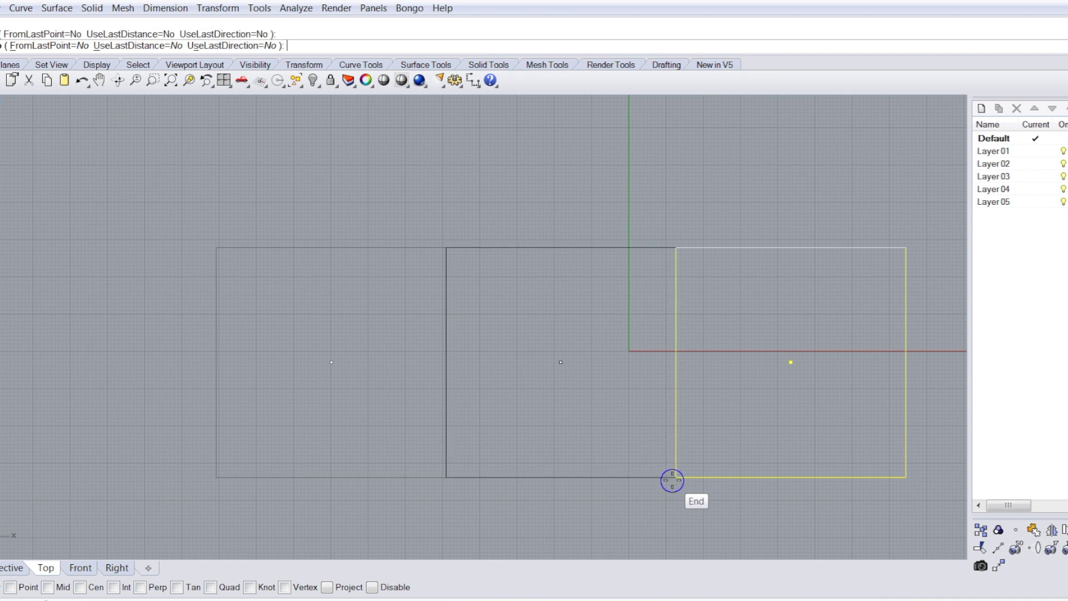
right_click_drag(672, 481, 502, 486)
right_click_drag(704, 477, 638, 478)
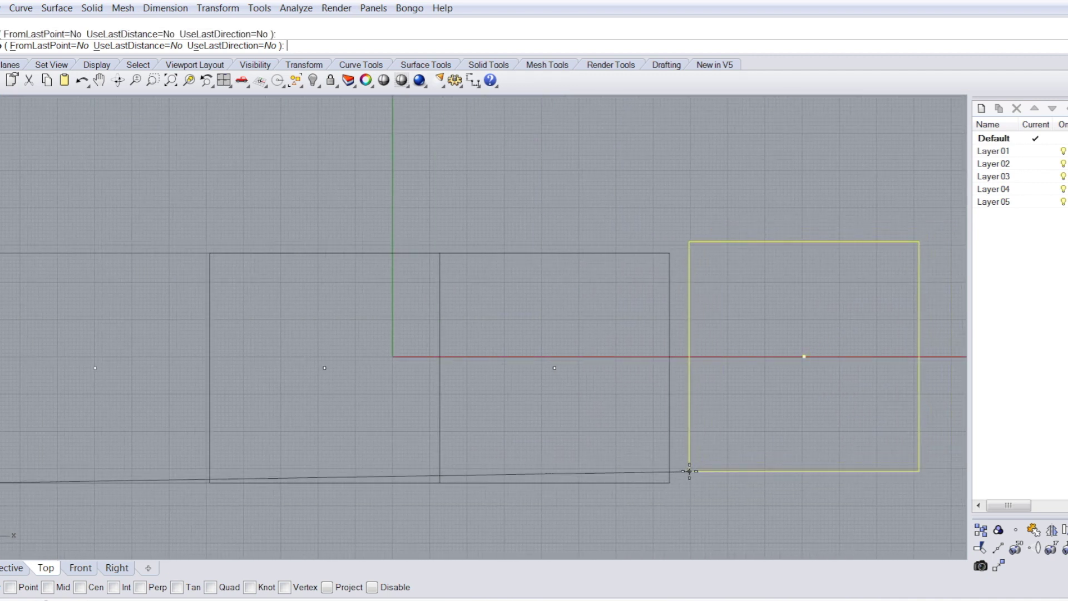
left_click(670, 482)
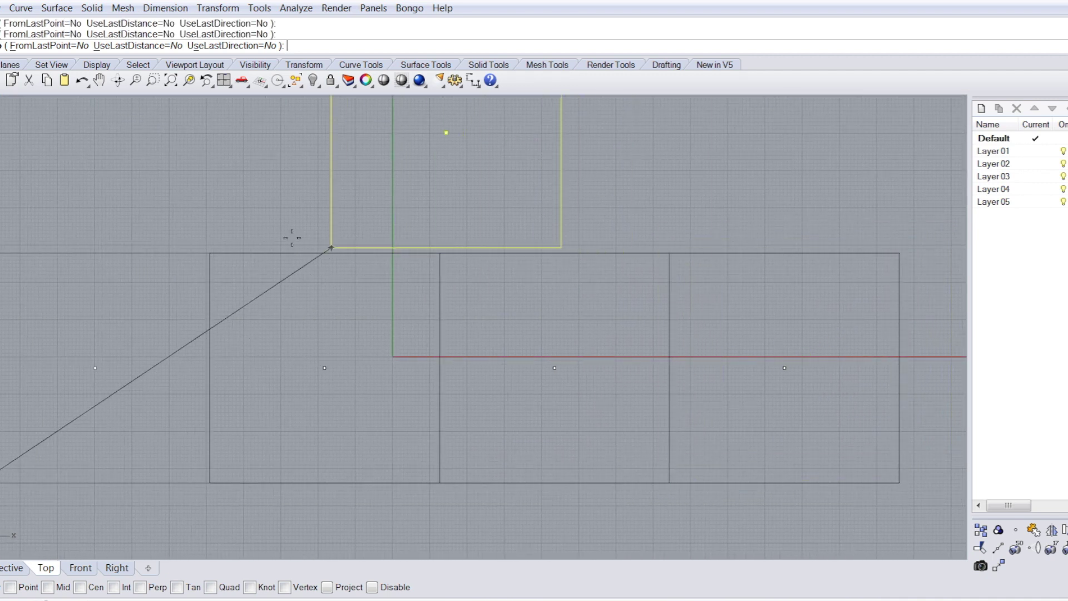
Copy the square above and below the row's second square to form a cross-shaped cube net, and save the file.
left_click(210, 253)
right_click_drag(240, 301, 269, 344, "ctrl")
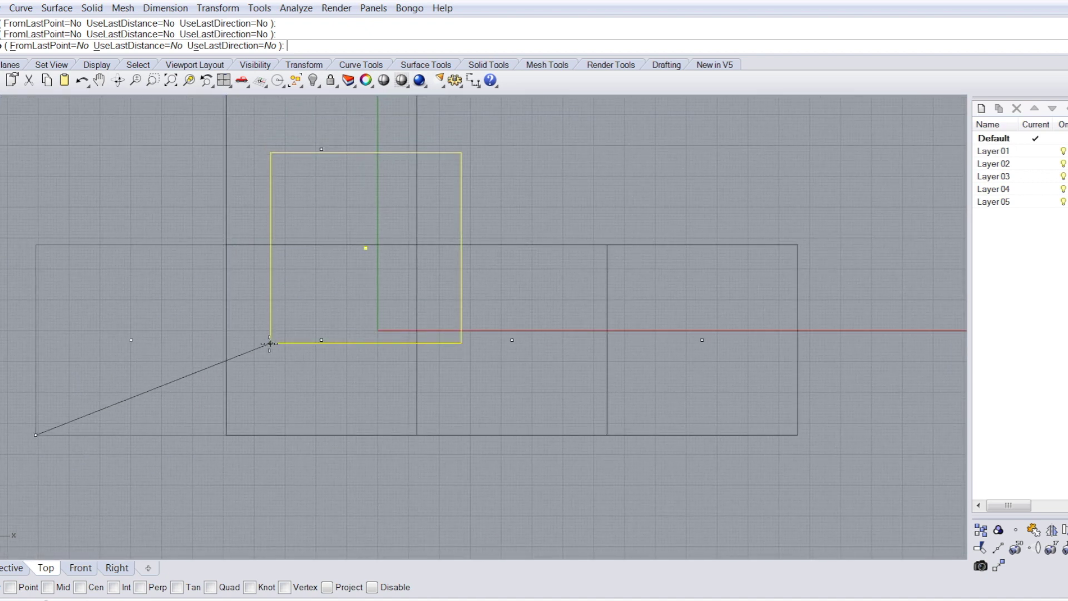
right_click(269, 344)
right_click(270, 344)
left_click(226, 244)
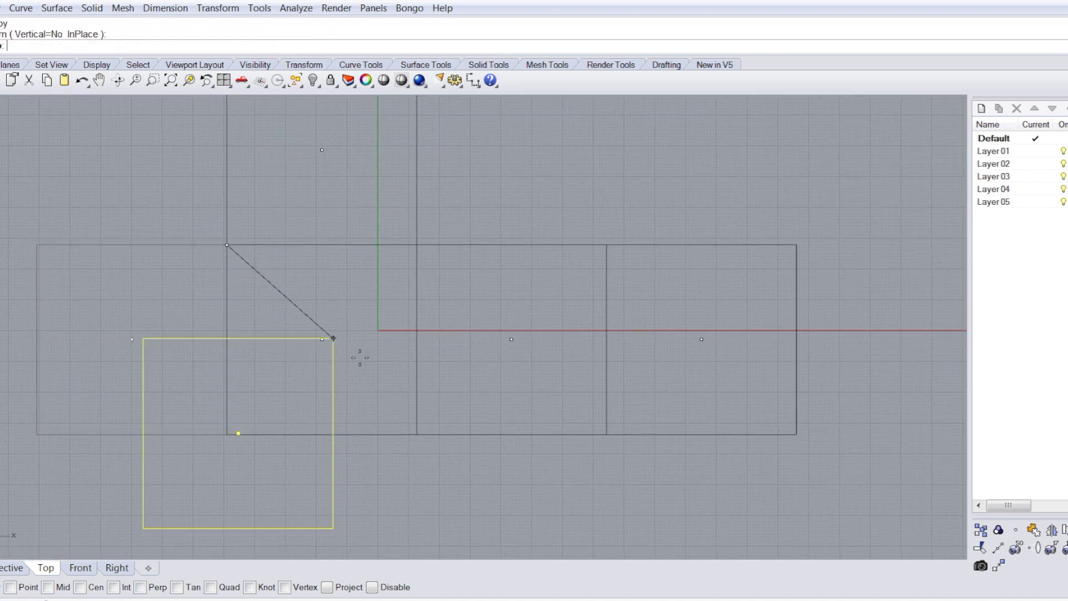
left_click(417, 417)
scroll(416, 418, "down", 2)
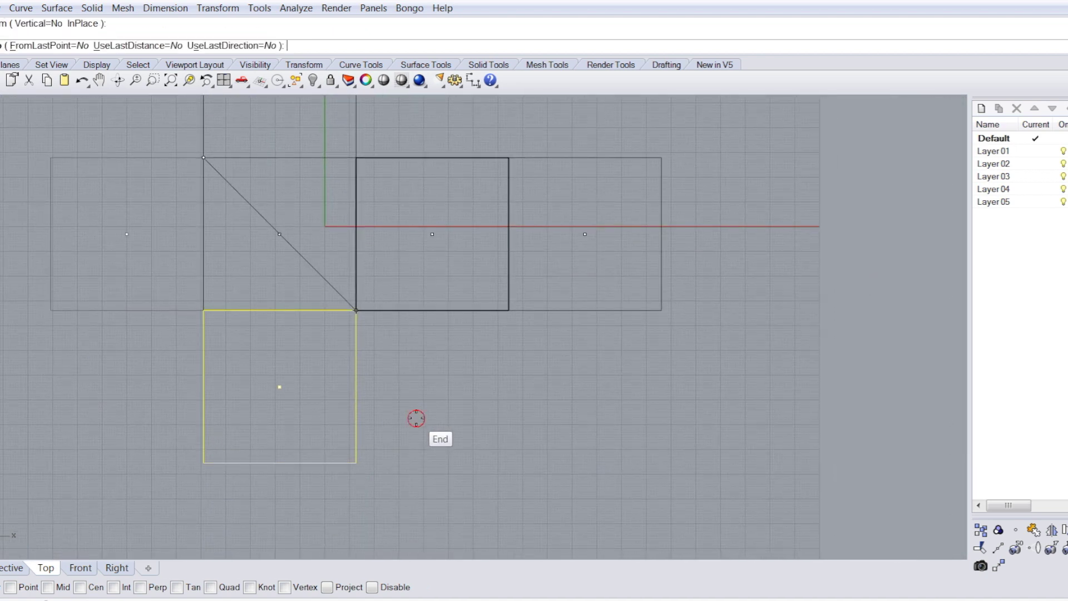
left_click(416, 418)
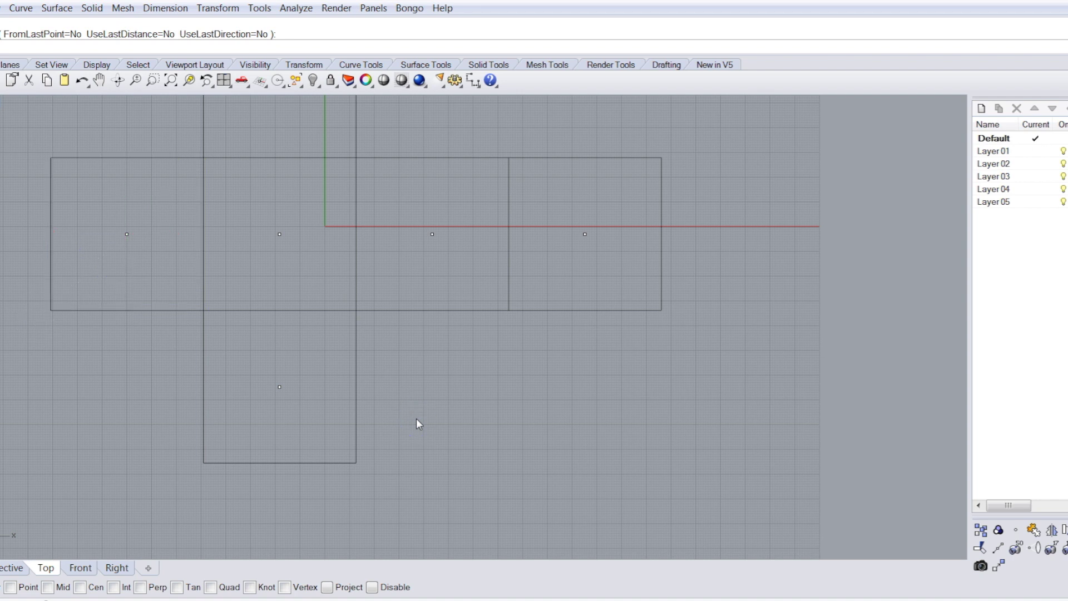
key("ctrl+s")
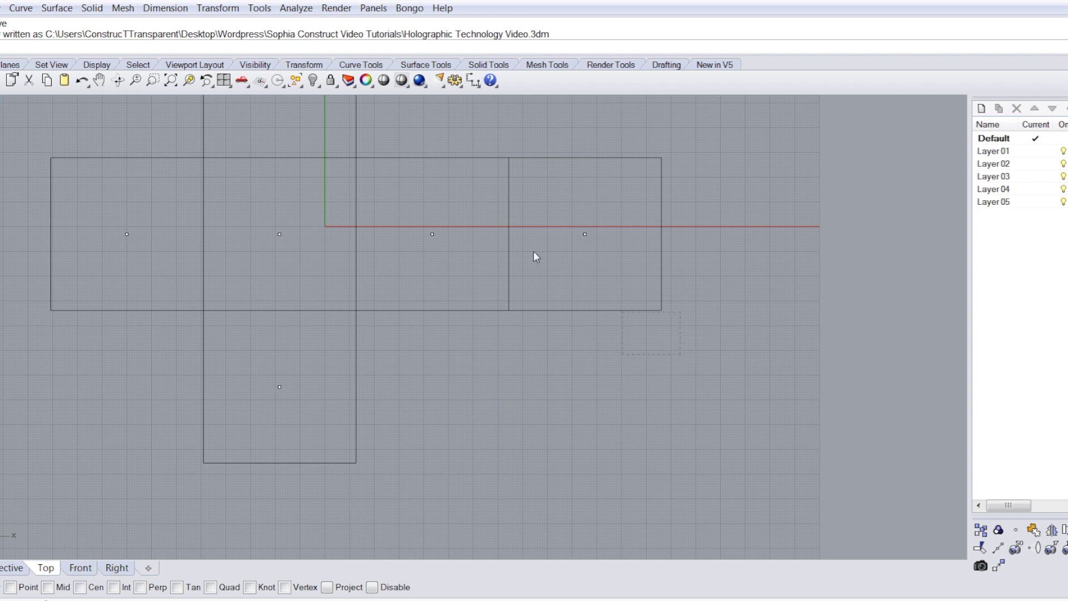
In the Perspective view, select the whole six-square net and move it beyond the grid edge, away from the solids.
left_click_drag(406, 99, 407, 101)
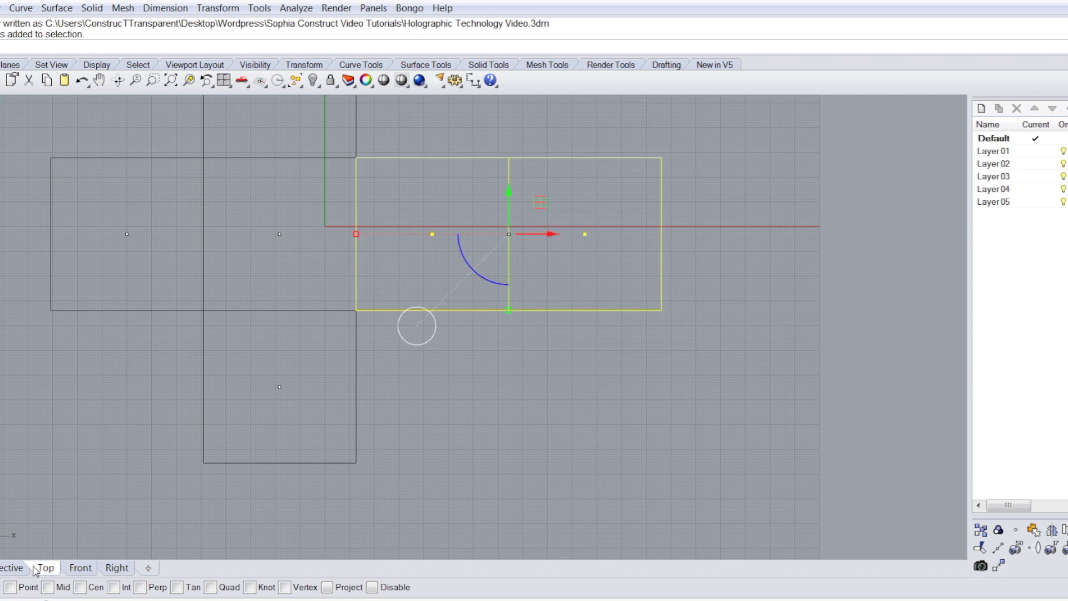
left_click(14, 568)
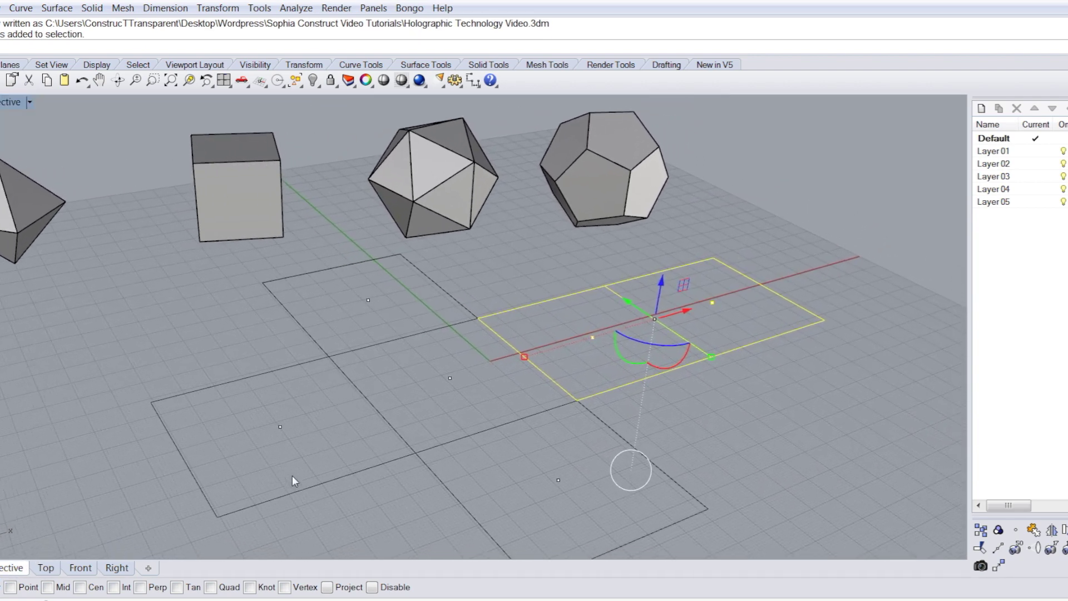
right_click_drag(292, 475, 539, 470)
left_click(483, 444)
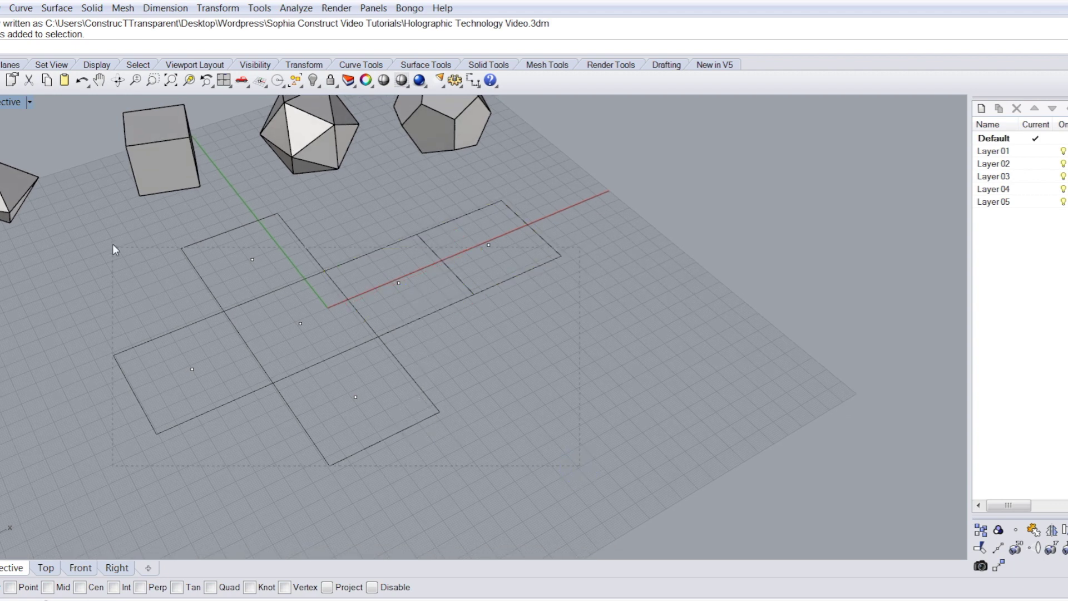
left_click_drag(114, 249, 115, 248)
right_click_drag(116, 232, 365, 286)
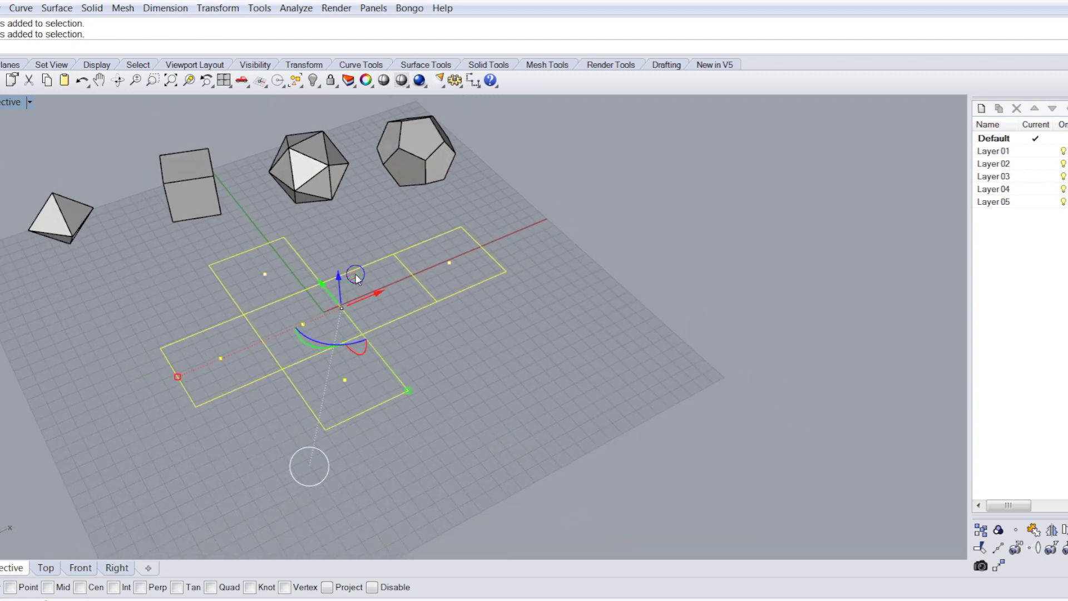
left_click_drag(356, 273, 505, 336)
left_click(615, 357)
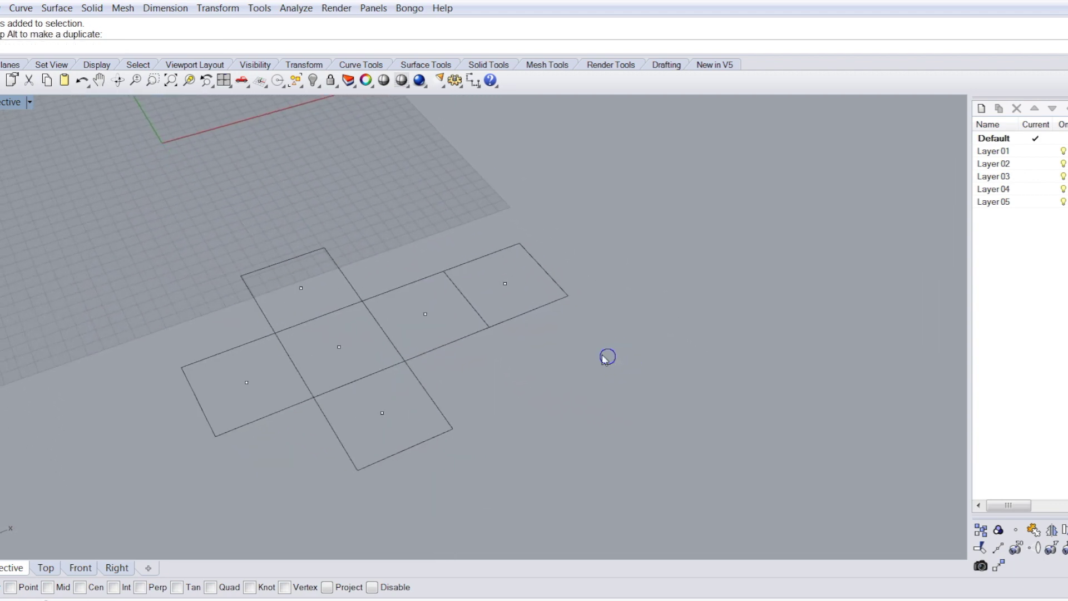
Fold the net row's third and fourth squares upright together with Rotate 3-D, using the edge shared with the second square as axis.
left_click_drag(425, 266, 416, 258)
right_click_drag(423, 312, 567, 445)
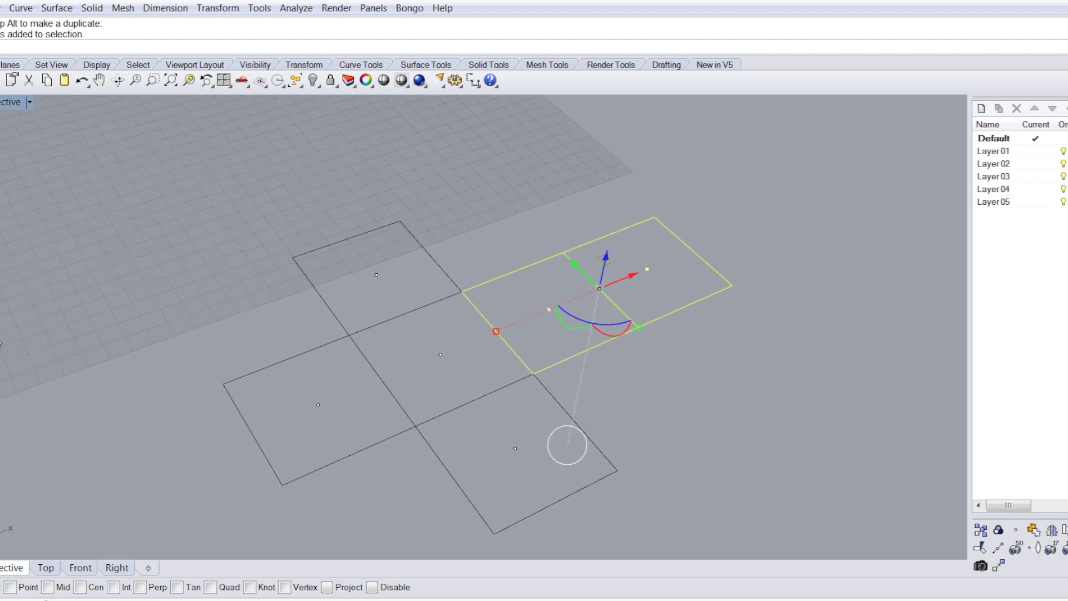
right_click(0, 343)
right_click_drag(259, 289, 345, 298)
scroll(449, 198, "up", 3)
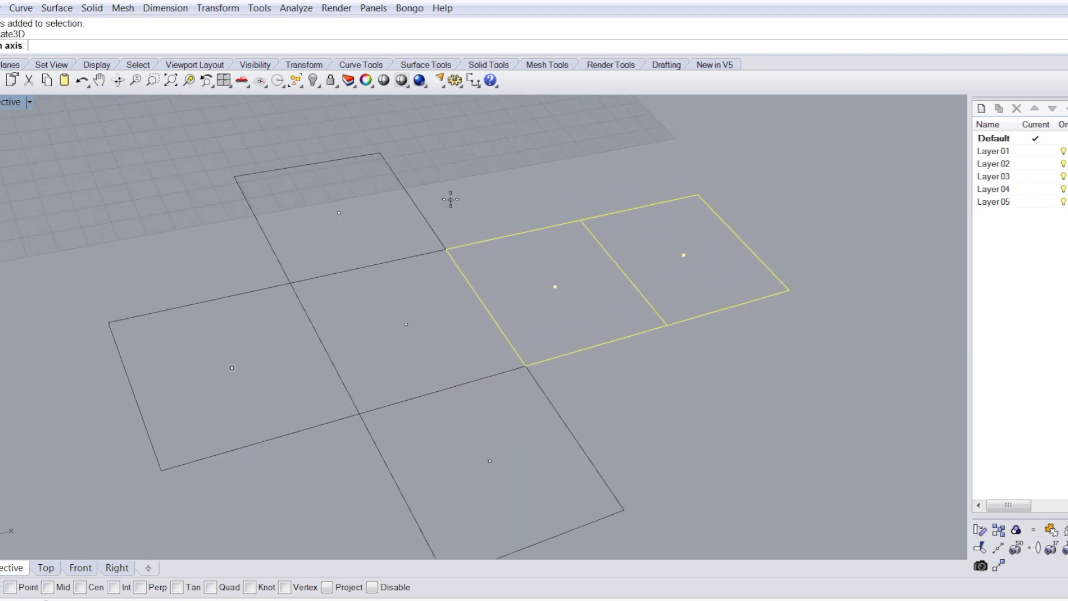
left_click(446, 254)
right_click_drag(446, 254, 475, 370)
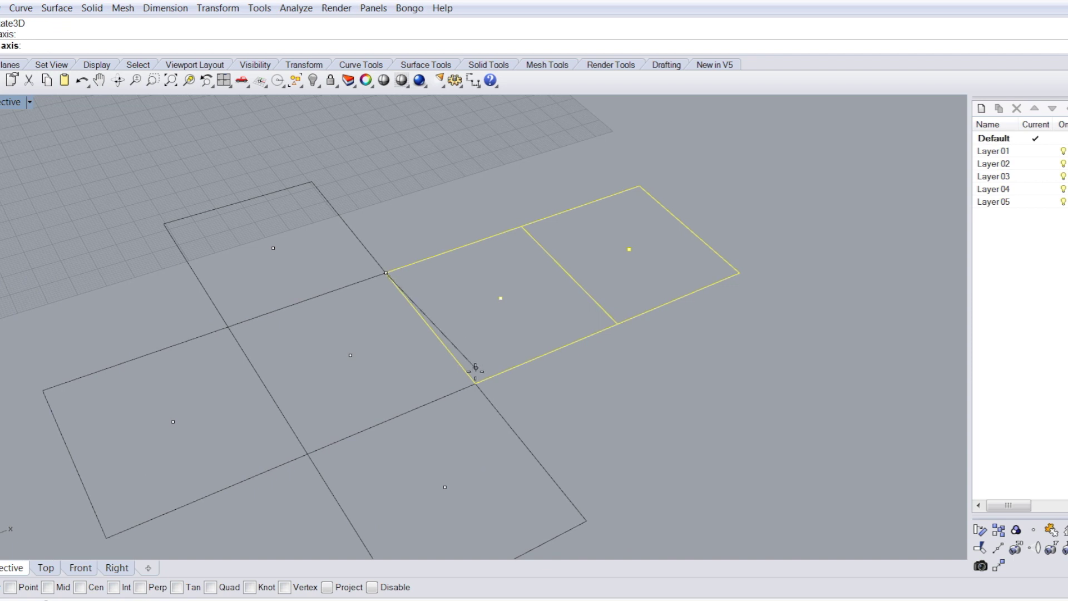
left_click(476, 384)
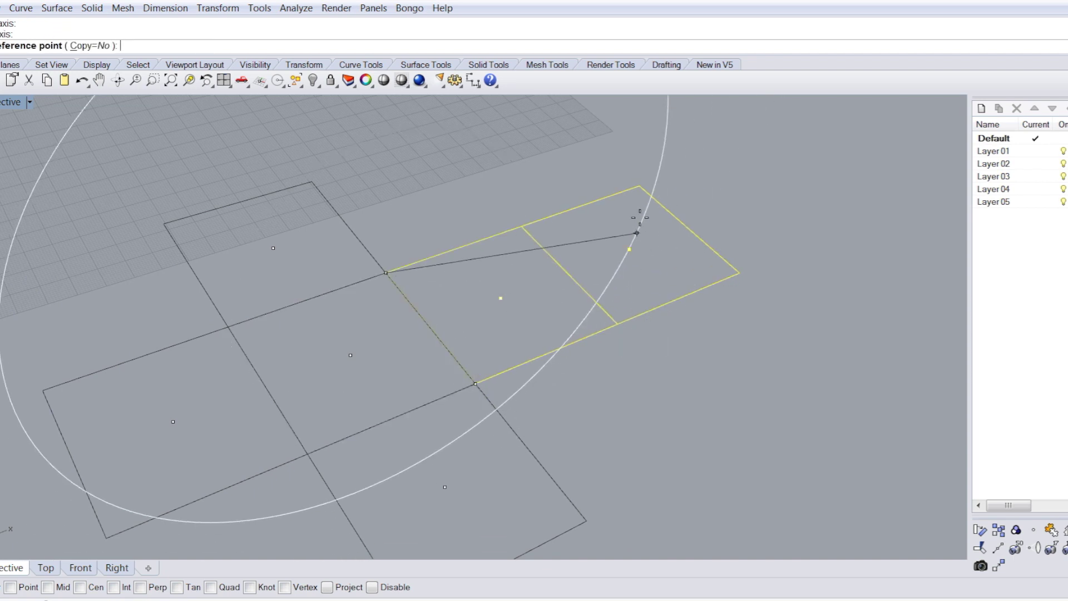
left_click(640, 185)
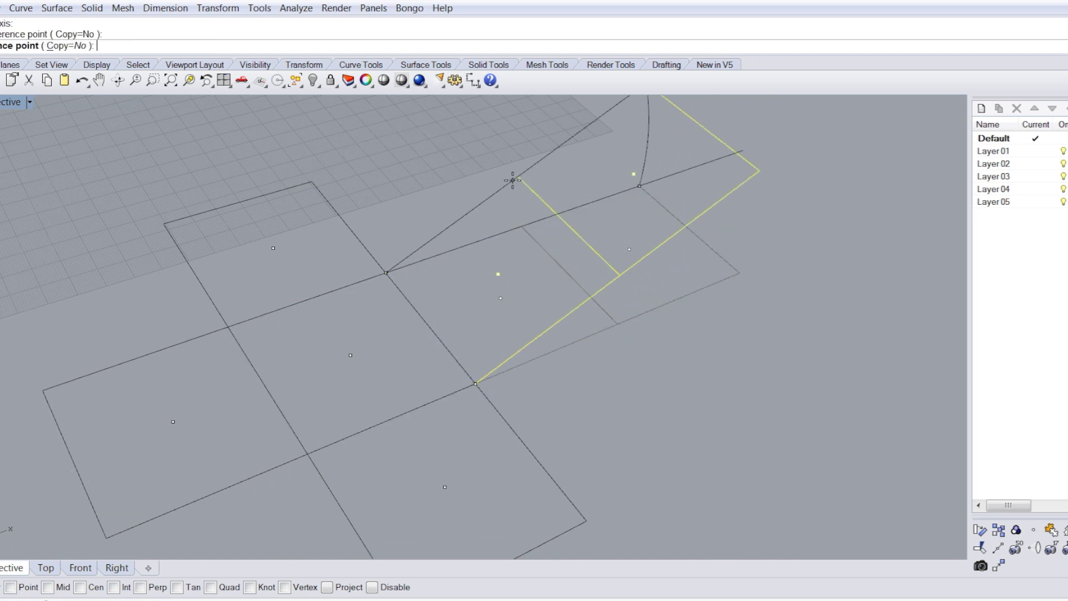
left_click(391, 158)
scroll(431, 209, "down", 4)
left_click(545, 217)
Rotate the row's fourth square in 3-D about the upright square's upper edge so it forms the cube's top.
right_click_drag(546, 217, 536, 188)
left_click_drag(550, 165, 452, 209)
right_click_drag(452, 210, 467, 239)
left_click(534, 184)
left_click_drag(426, 222, 425, 222)
scroll(520, 291, "up", 2)
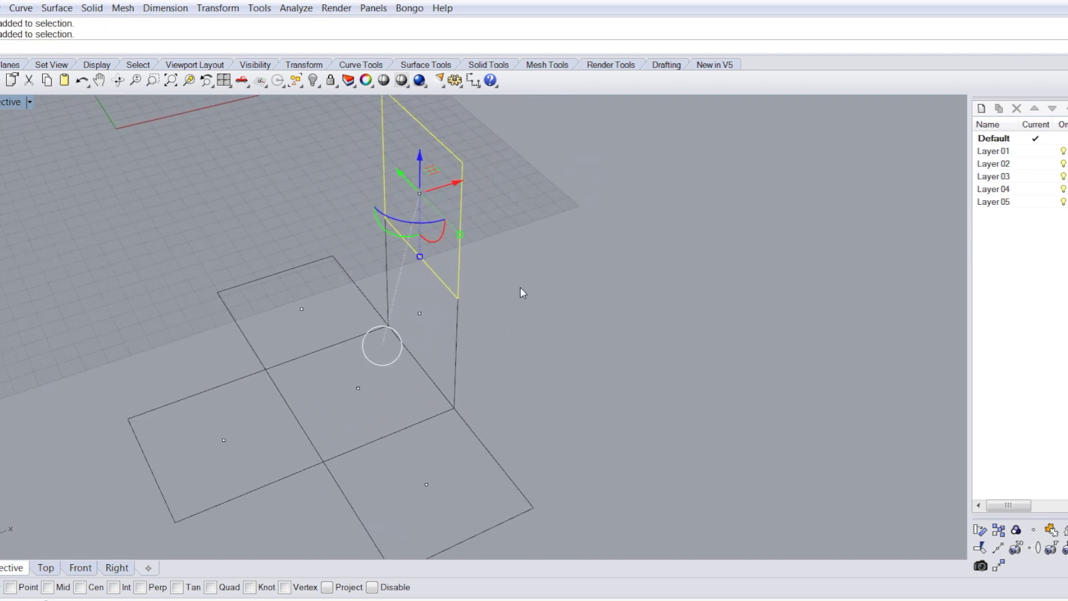
right_click(521, 290)
left_click(457, 299)
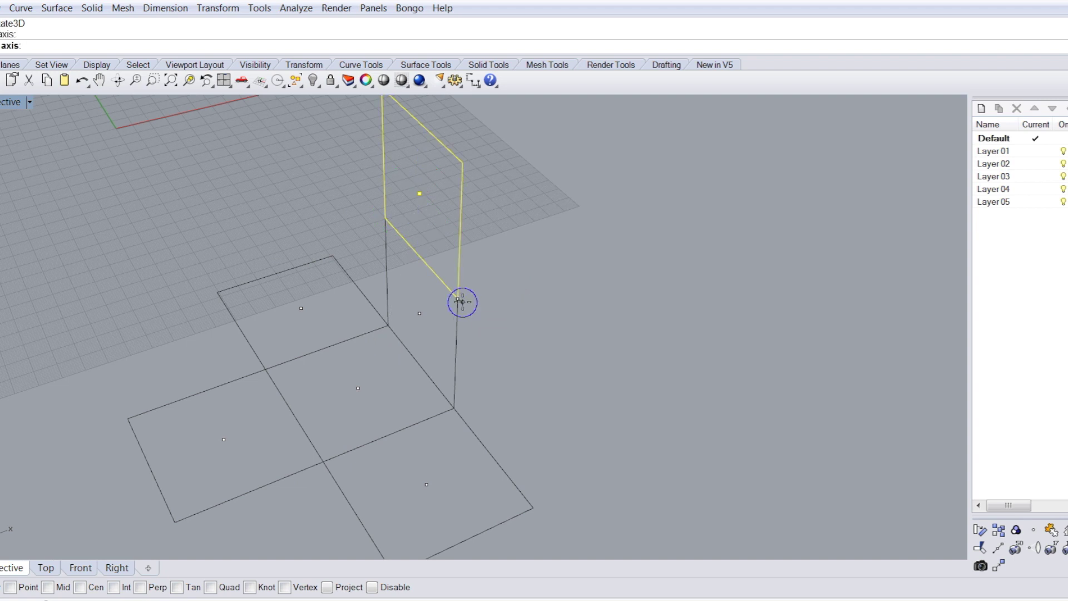
left_click(385, 218)
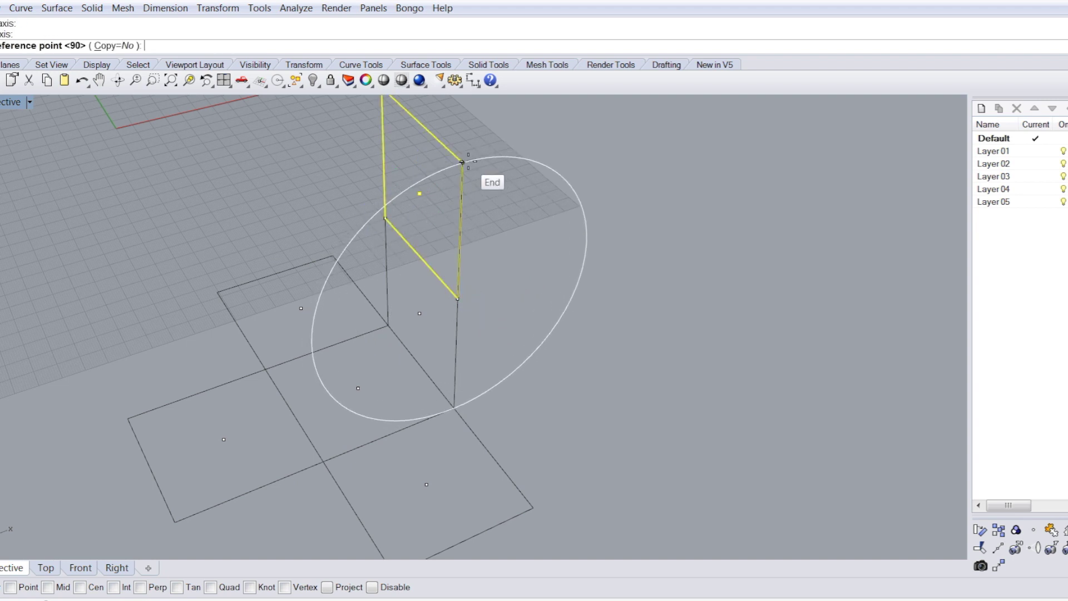
left_click(461, 196)
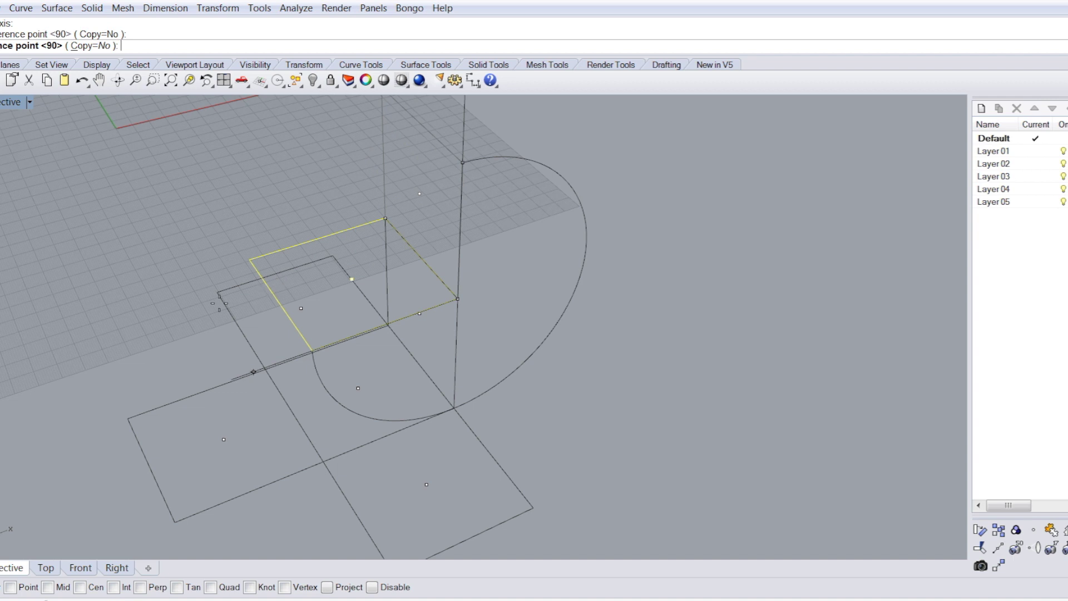
left_click(134, 362)
left_click(529, 332)
Fold the square in front of the base upright about their shared edge, meeting the top square's corner.
right_click_drag(529, 332, 561, 405)
left_click_drag(472, 349, 471, 345)
right_click_drag(537, 360, 540, 373)
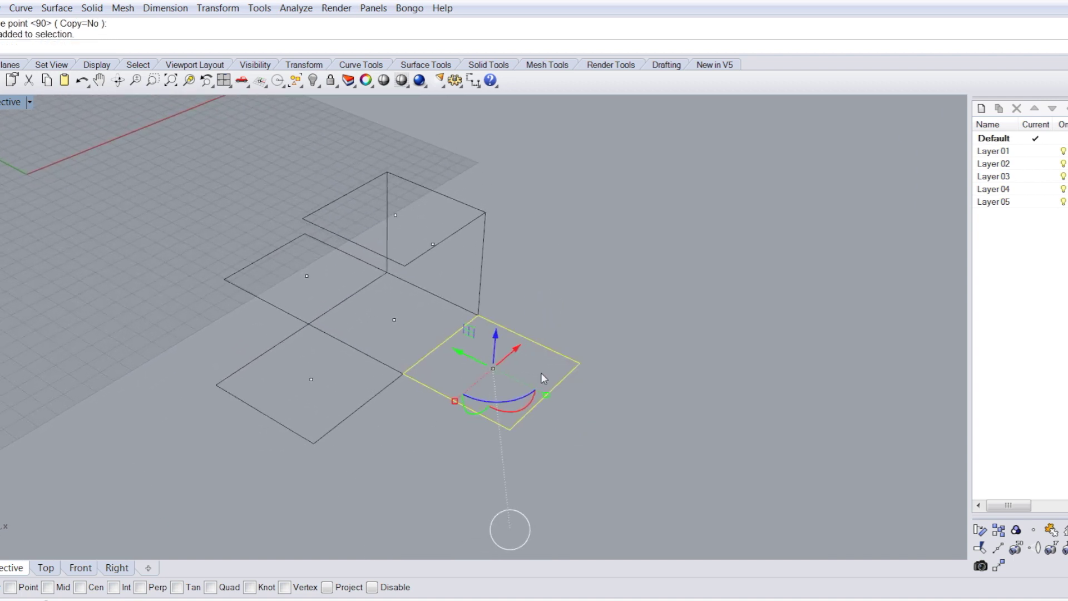
scroll(542, 374, "up", 1)
right_click(644, 387)
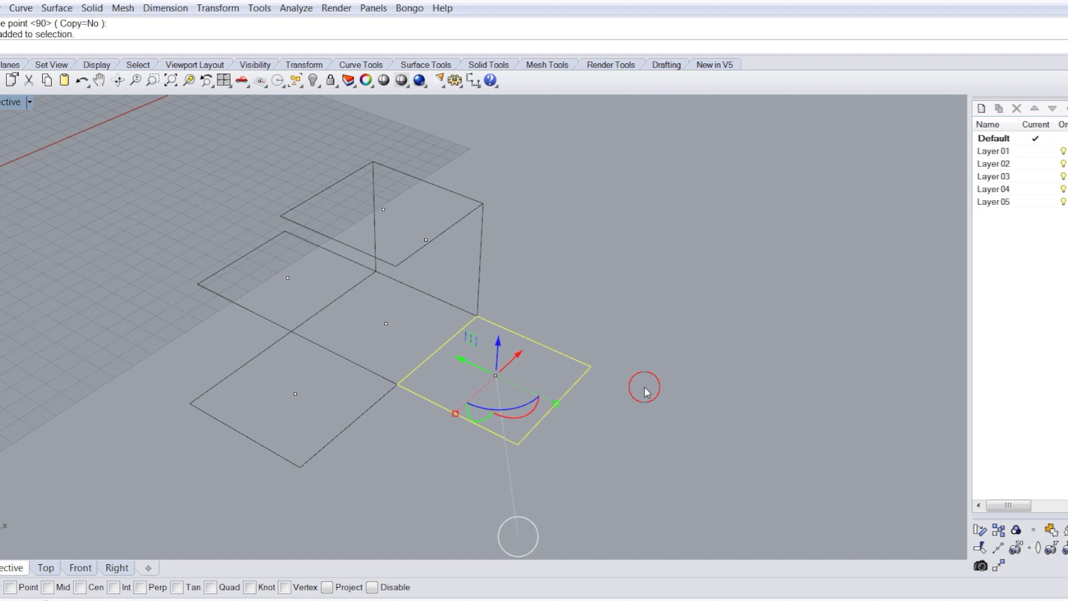
left_click(397, 384)
left_click(476, 316)
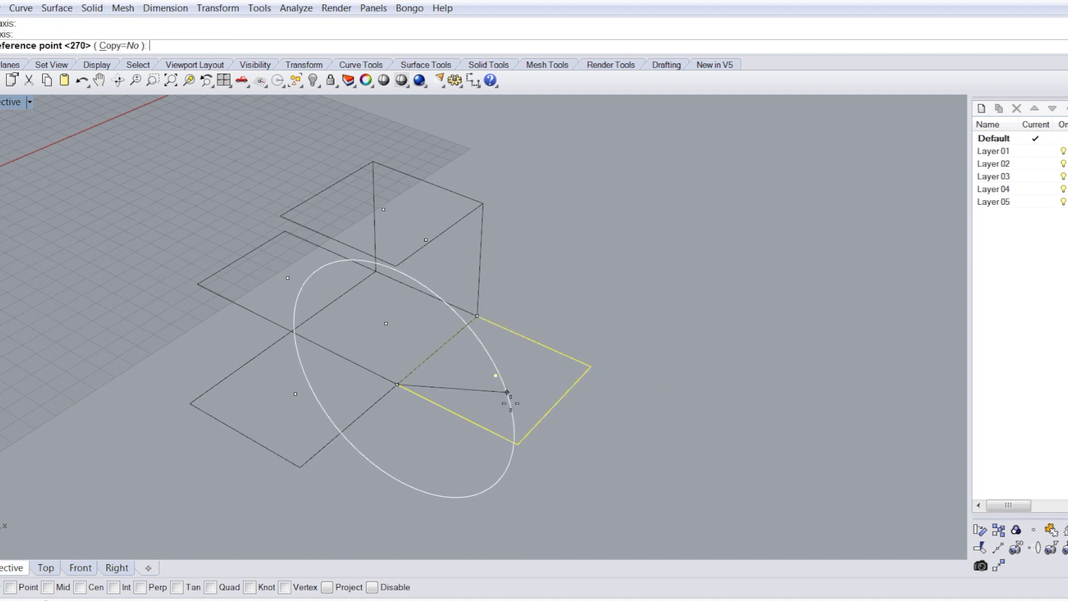
left_click(517, 444)
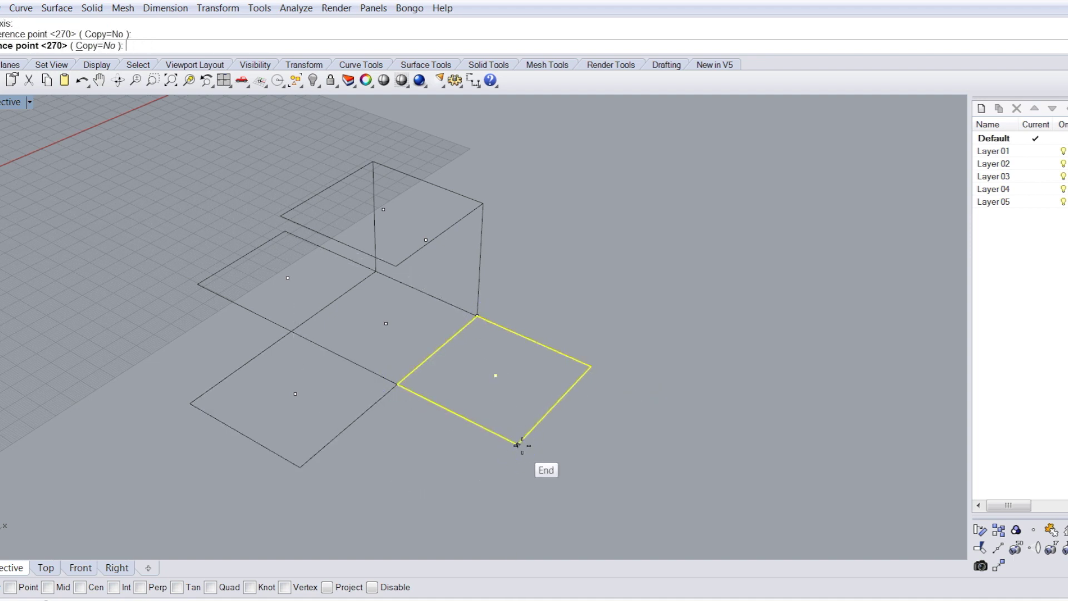
left_click(396, 266)
Fold the row's first square upright about the edge it shares with the base, snapping to the top square's corner.
right_click_drag(413, 445, 396, 462)
left_click_drag(395, 462, 289, 404)
right_click_drag(432, 473, 382, 482)
right_click(384, 479)
left_click(405, 418)
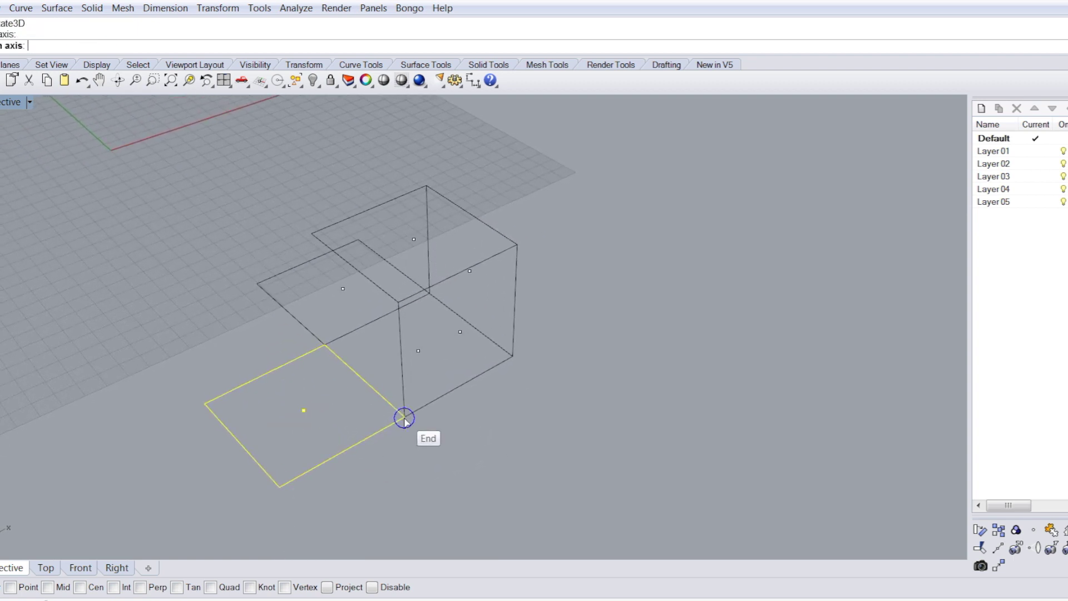
left_click(405, 418)
key("Left")
key("Left")
left_click(325, 346)
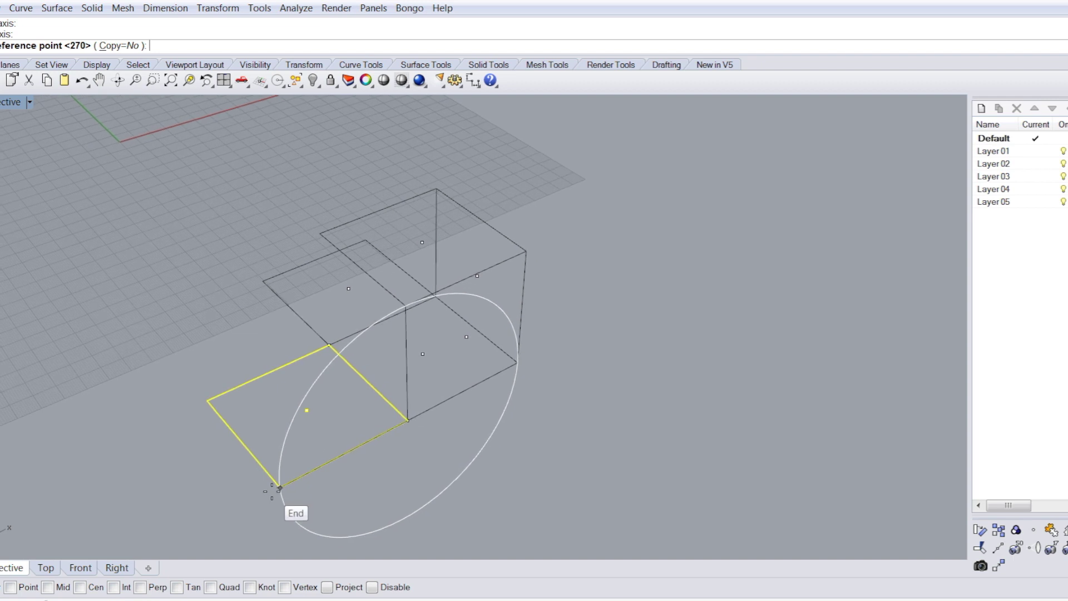
left_click(279, 487)
left_click(406, 308)
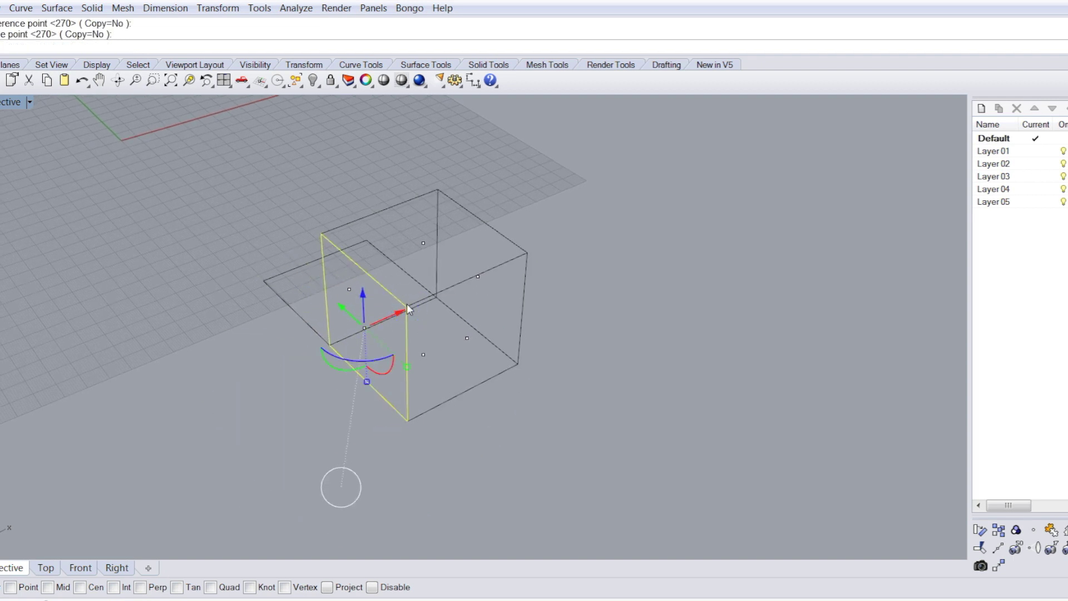
right_click_drag(407, 307, 405, 437)
left_click(533, 407)
Fold the remaining flat square behind the base upright about their shared edge to close the cube.
left_click_drag(406, 438, 315, 345)
right_click_drag(364, 401, 391, 415)
right_click(391, 415)
right_click_drag(391, 415, 476, 456)
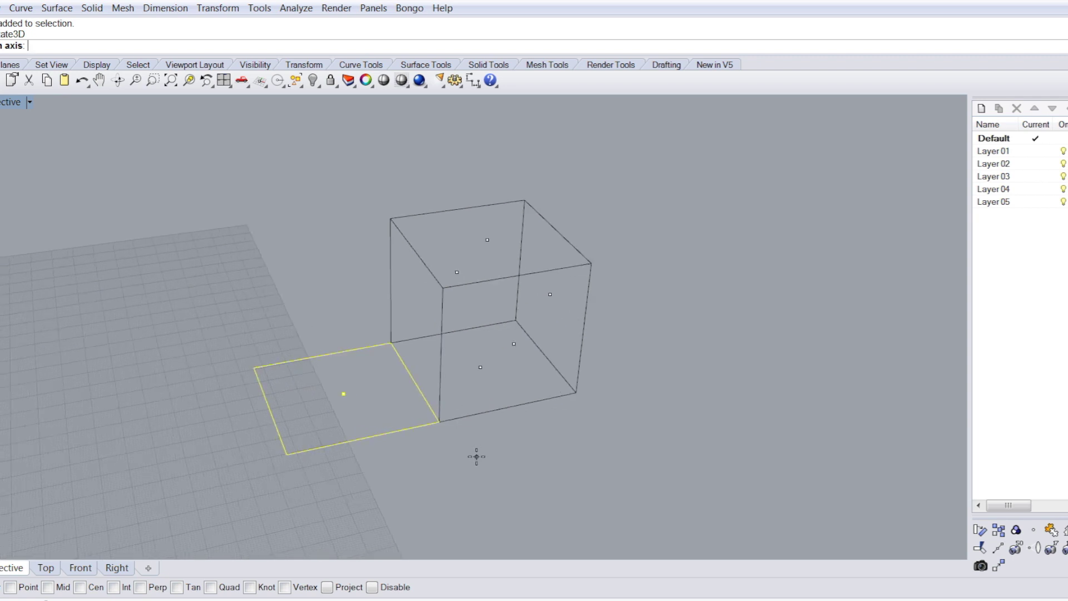
left_click(439, 422)
left_click(391, 344)
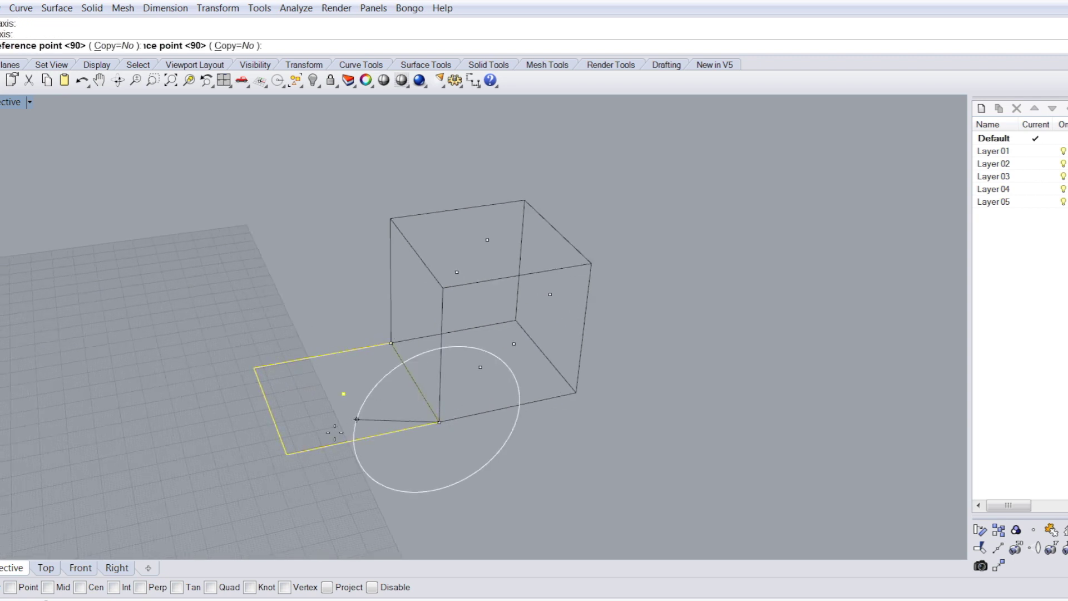
left_click(286, 454)
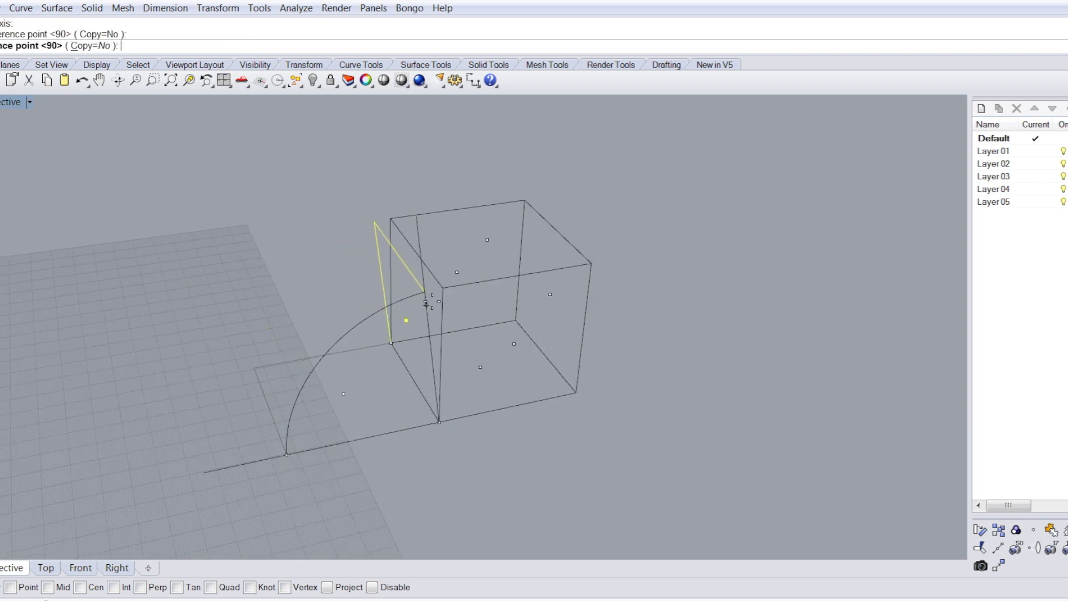
left_click(444, 289)
right_click_drag(556, 320, 482, 319)
left_click(585, 323)
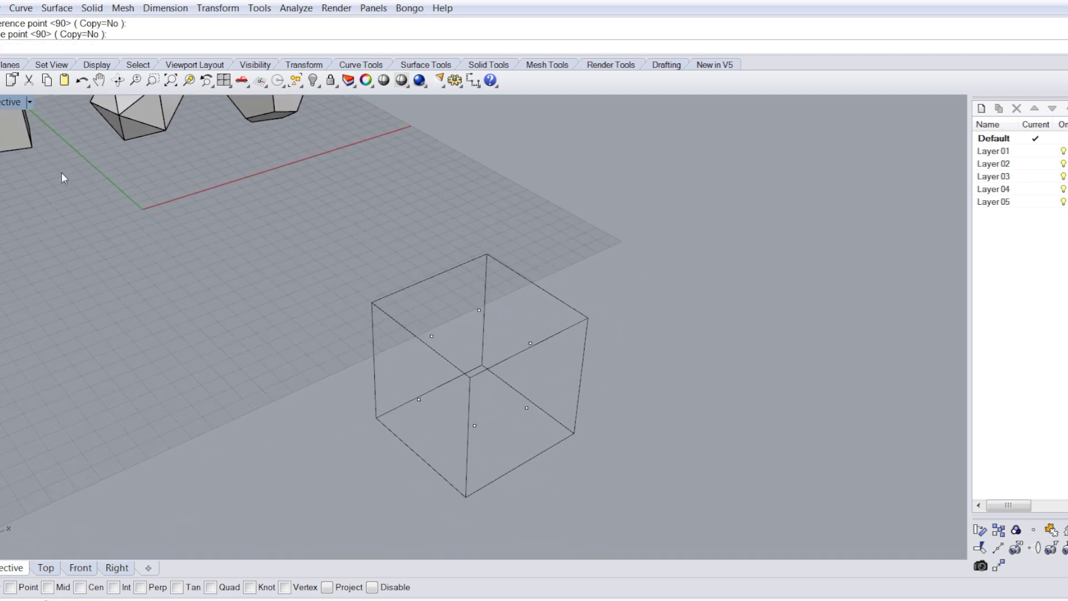
Start a polyline with Layer 01 made current and the Point object snap enabled.
left_click(0, 123)
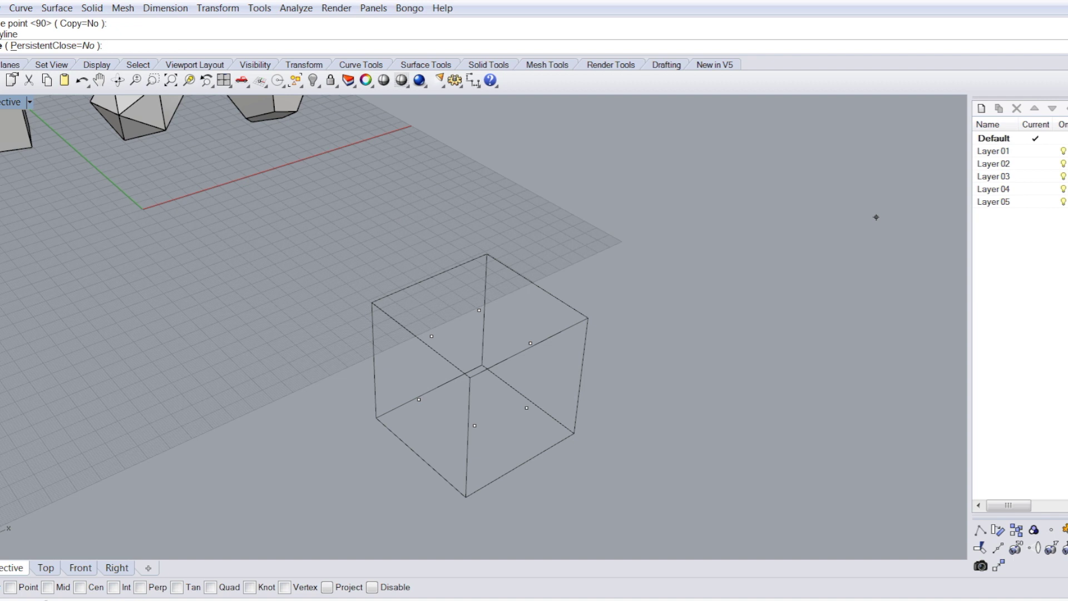
left_click(1044, 155)
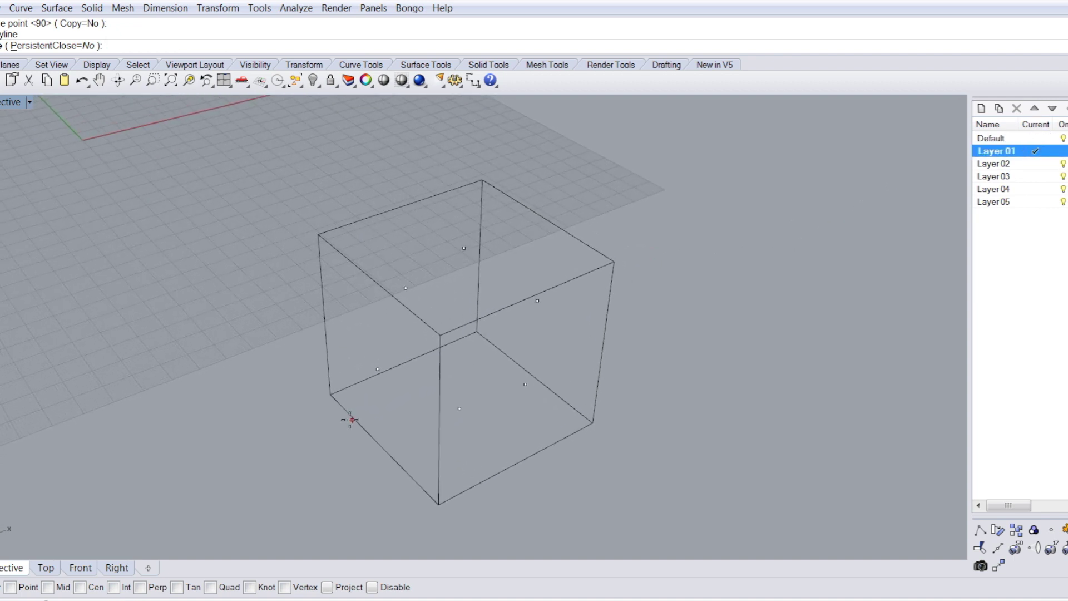
left_click(89, 585)
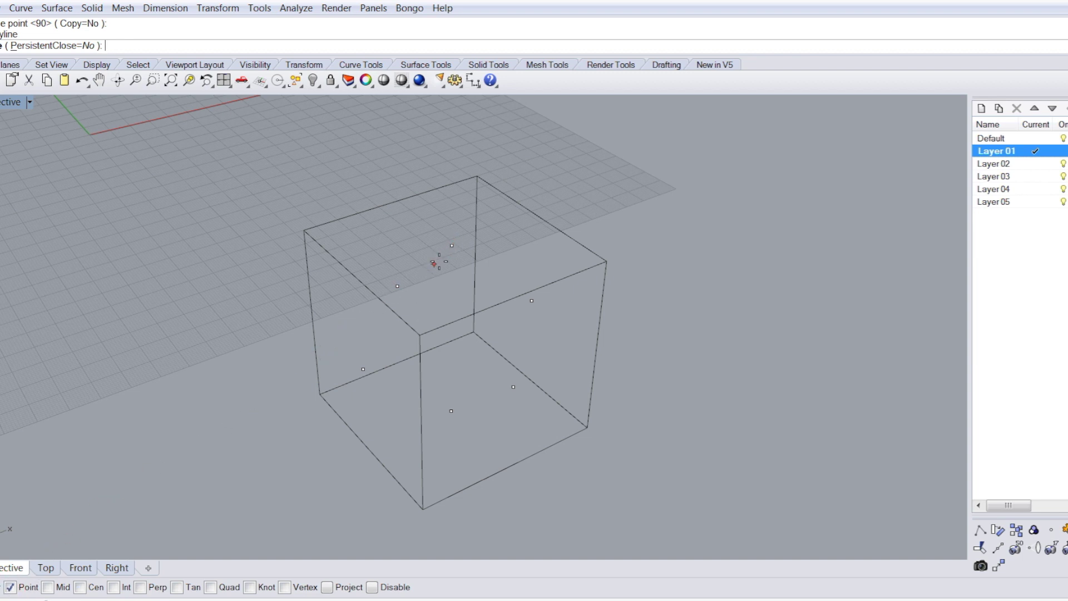
Draw a closed triangular polyline through the centre points of the top face and two adjacent side faces.
left_click(452, 245)
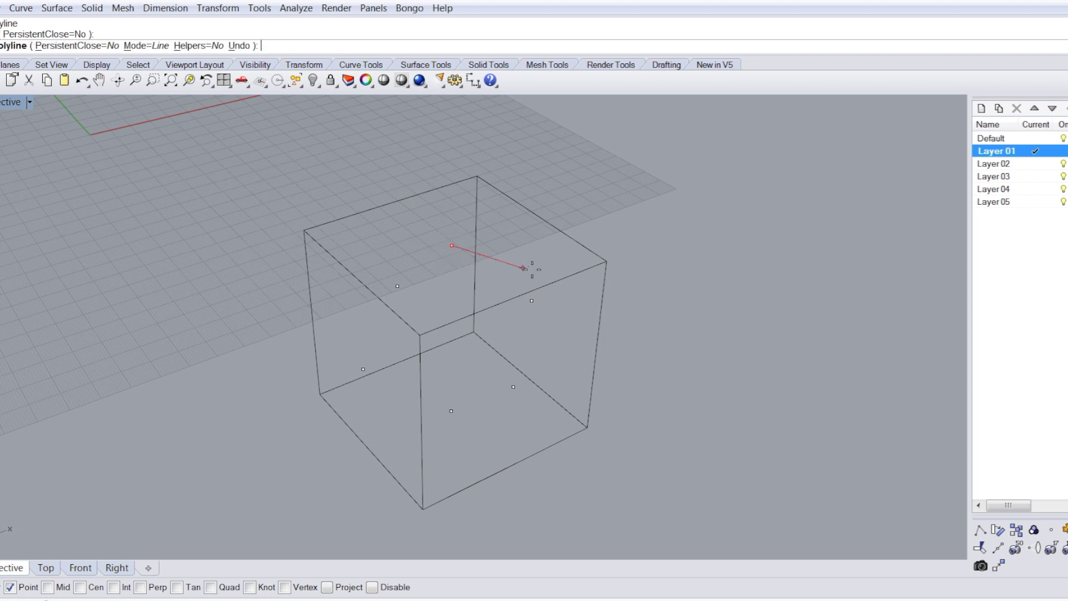
left_click(531, 301)
left_click(513, 386)
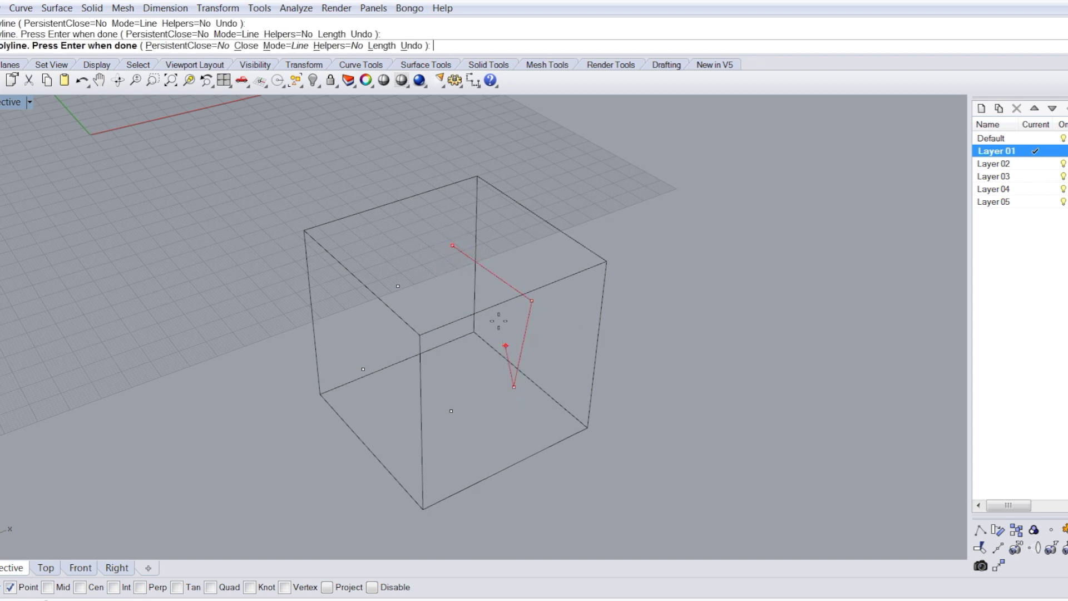
left_click(464, 250)
Draw a second closed triangular polyline through the same two side-face centres and the bottom face's centre point.
right_click_drag(476, 266, 575, 331)
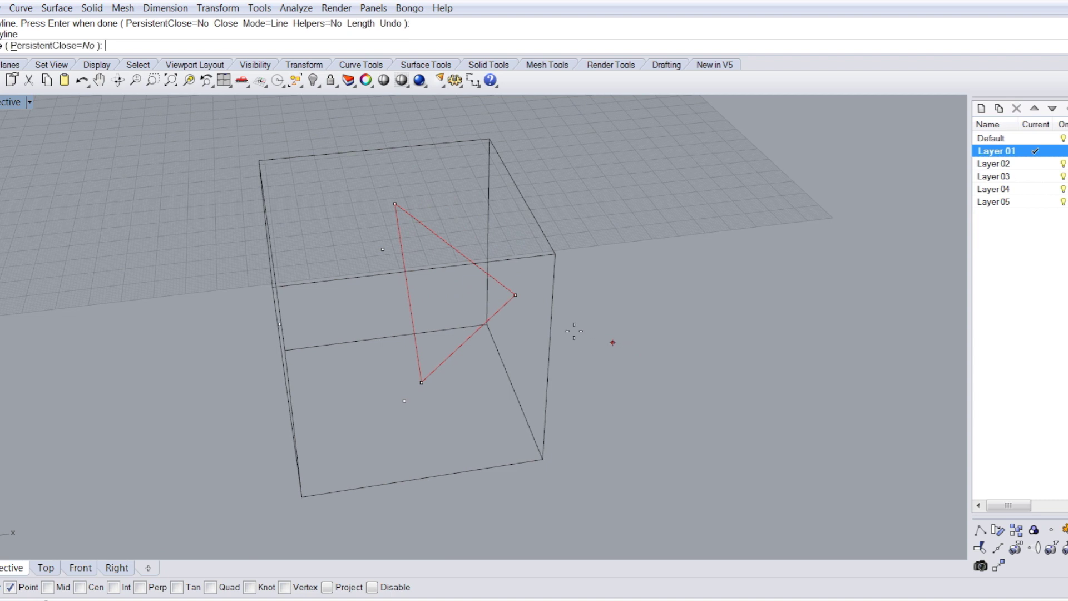
left_click(515, 295)
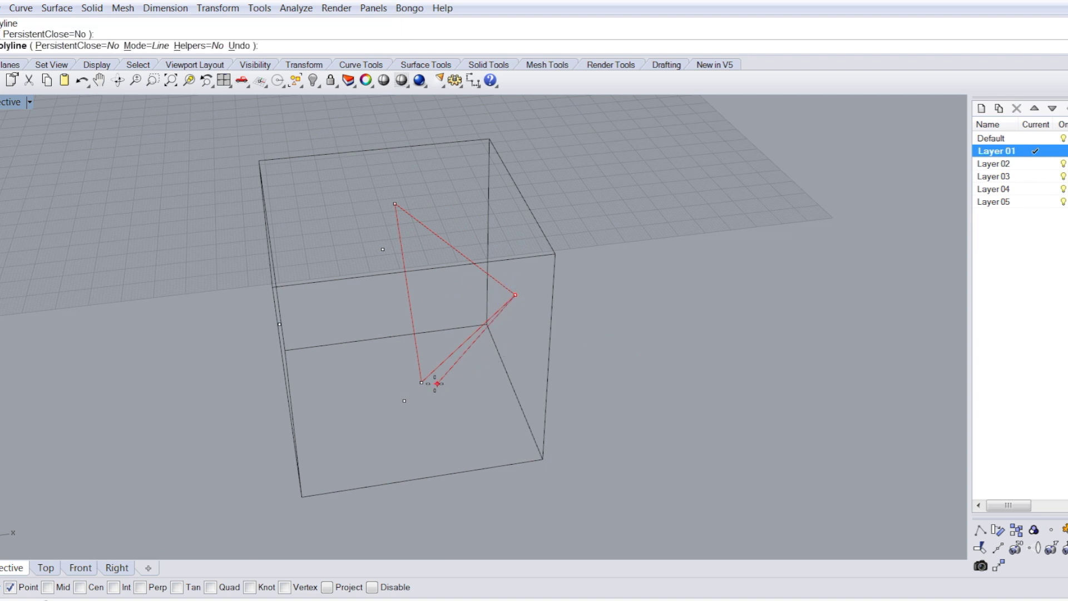
left_click(425, 383)
right_click_drag(426, 389, 424, 381)
left_click(407, 413)
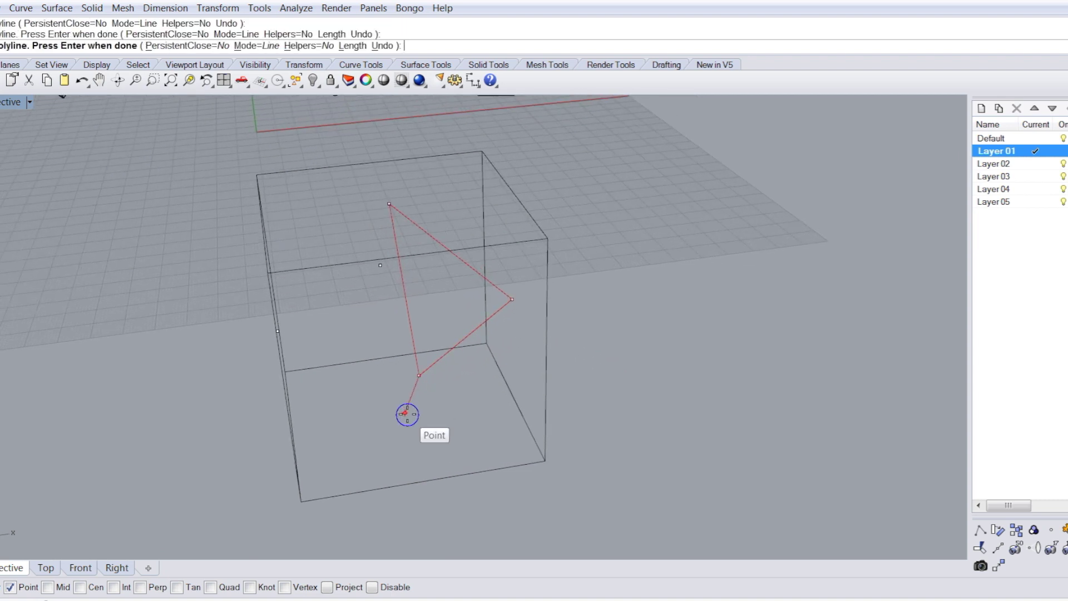
left_click(406, 413)
left_click(513, 299)
right_click_drag(538, 319, 528, 361)
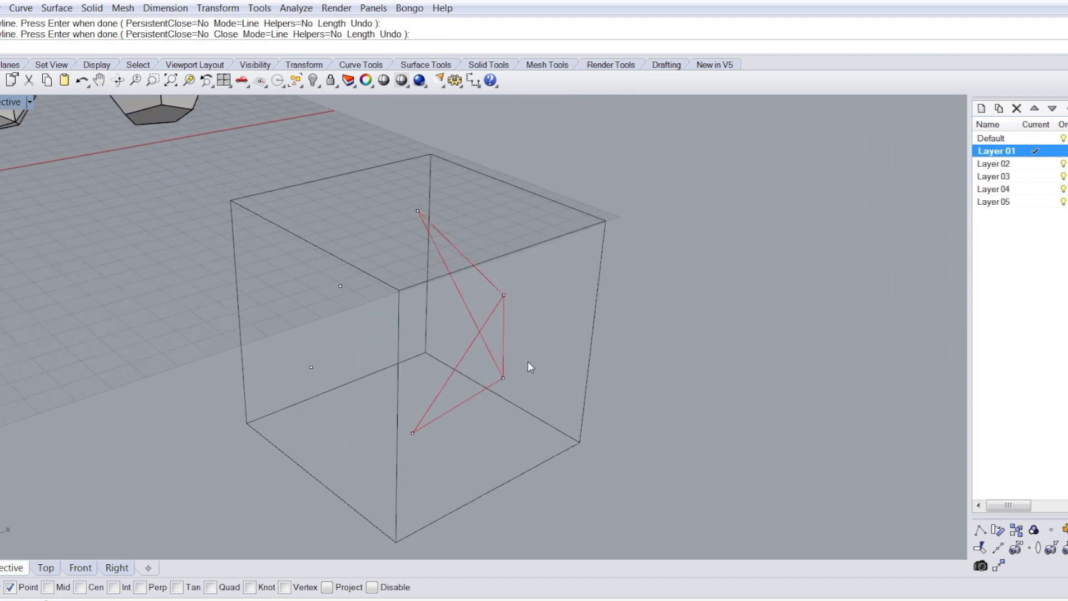
Select the two triangular polylines and inspect them inside the cube from several angles.
left_click(496, 325)
key("Right")
key("Right")
key("Right")
key("Right")
key("Right")
key("Right")
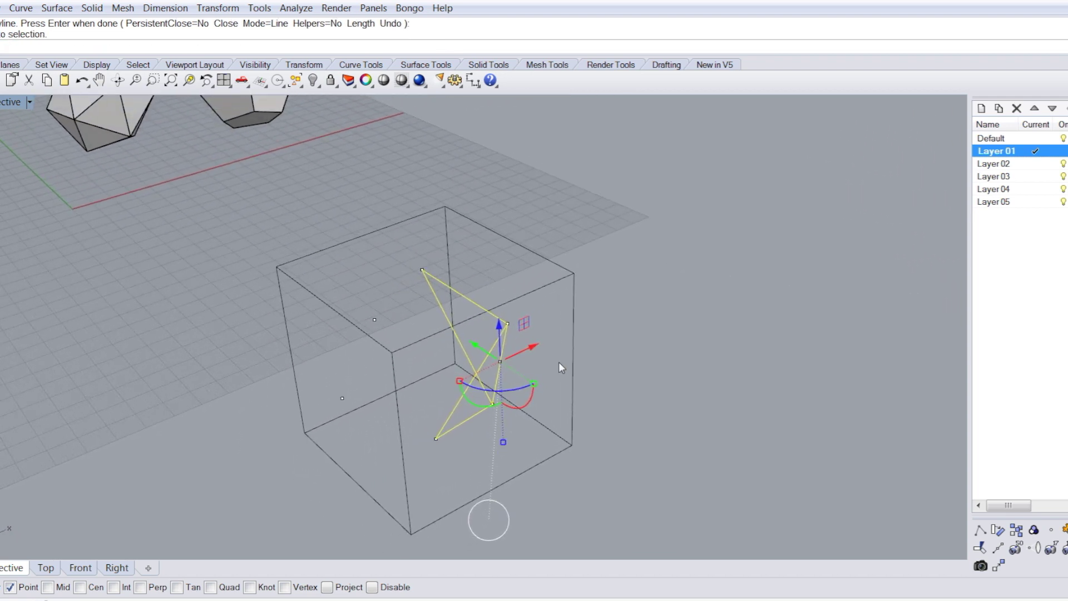
key("Right")
key("Right")
key("Right")
key("Right")
key("Right")
key("Right")
key("Right")
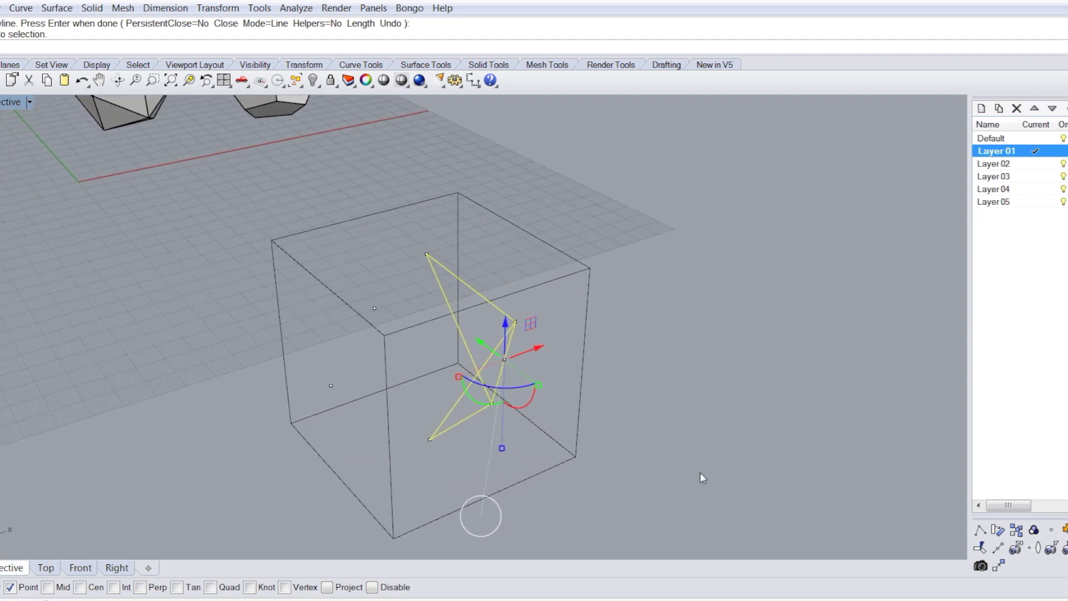
right_click_drag(700, 472, 599, 416)
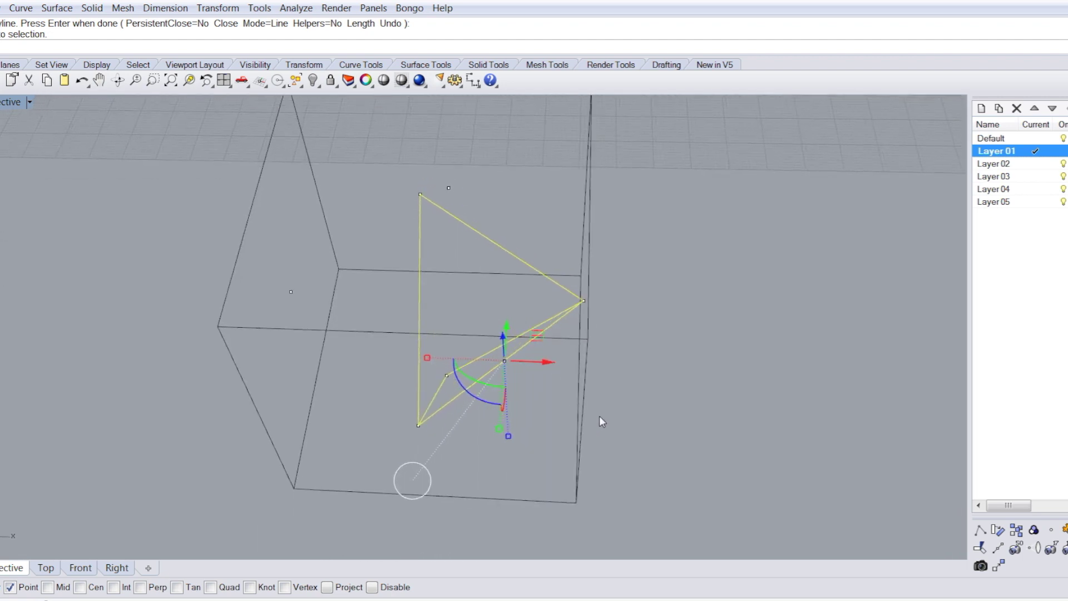
key("Right")
Polar-array the two selected triangular polylines in the Top view as 4 items over 360° around the cube's centre.
left_click(44, 568)
scroll(296, 488, "down", 9)
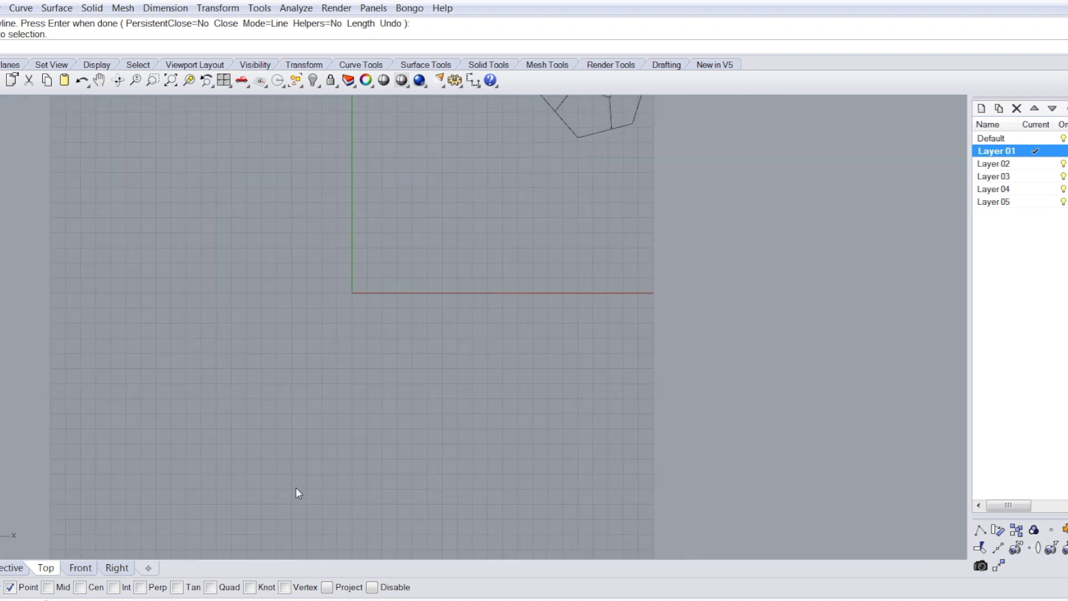
scroll(491, 431, "up", 9)
right_click_drag(480, 146, 481, 294)
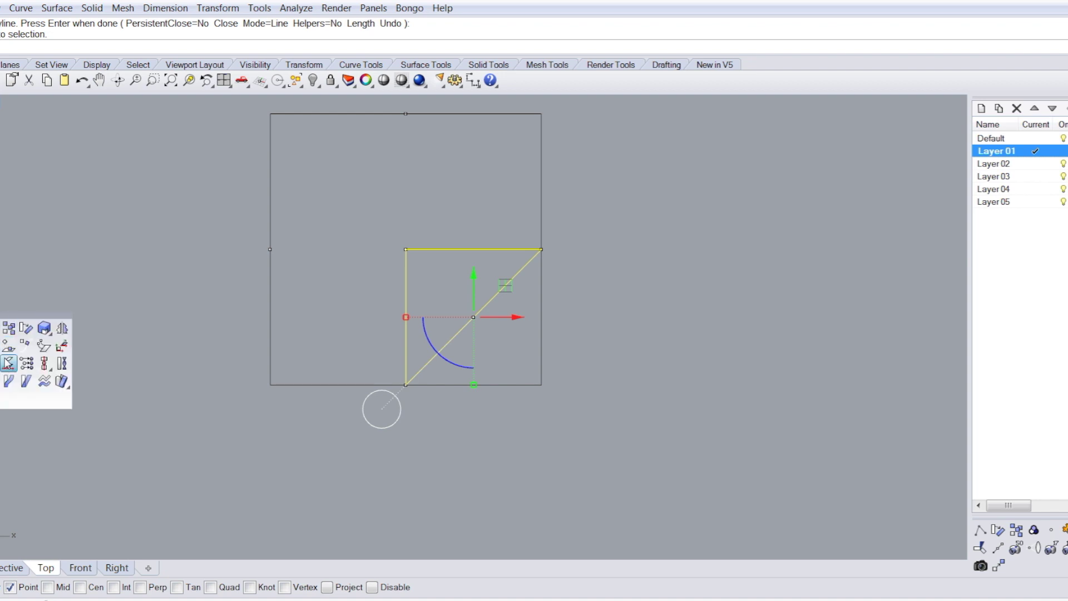
left_click(1, 364)
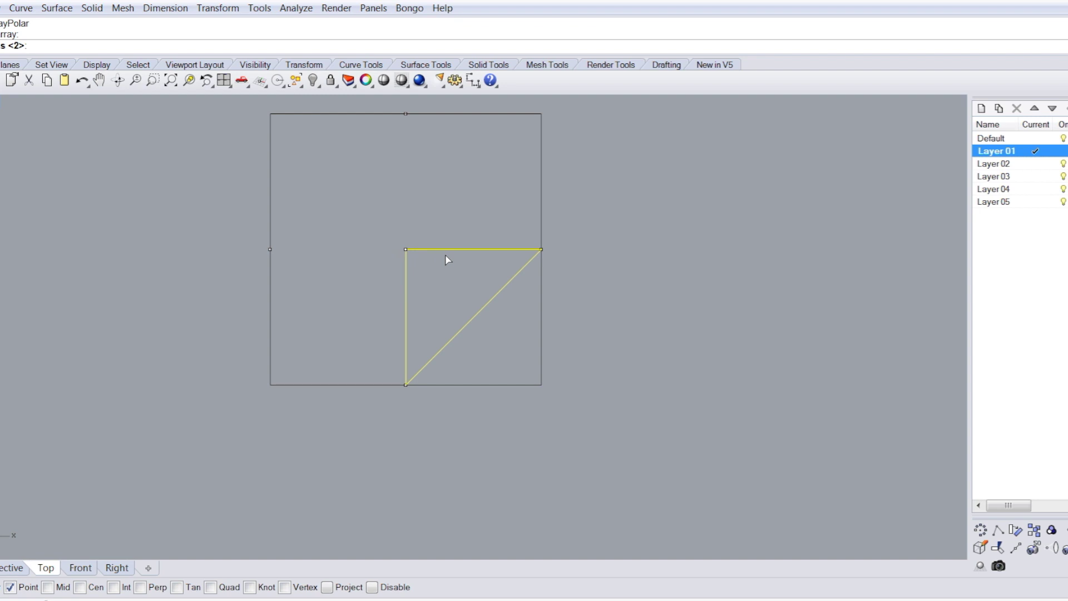
key("Return")
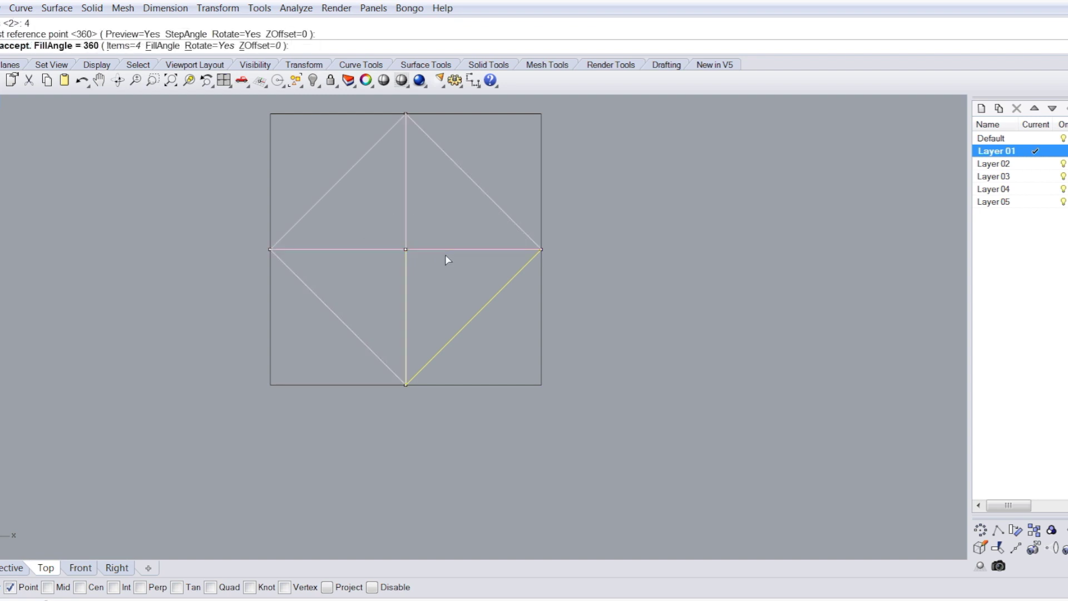
key("Return")
Examine the octahedron in perspective with the Default layer hidden and shown, and compare it with the solid octahedron in the row.
left_click(11, 569)
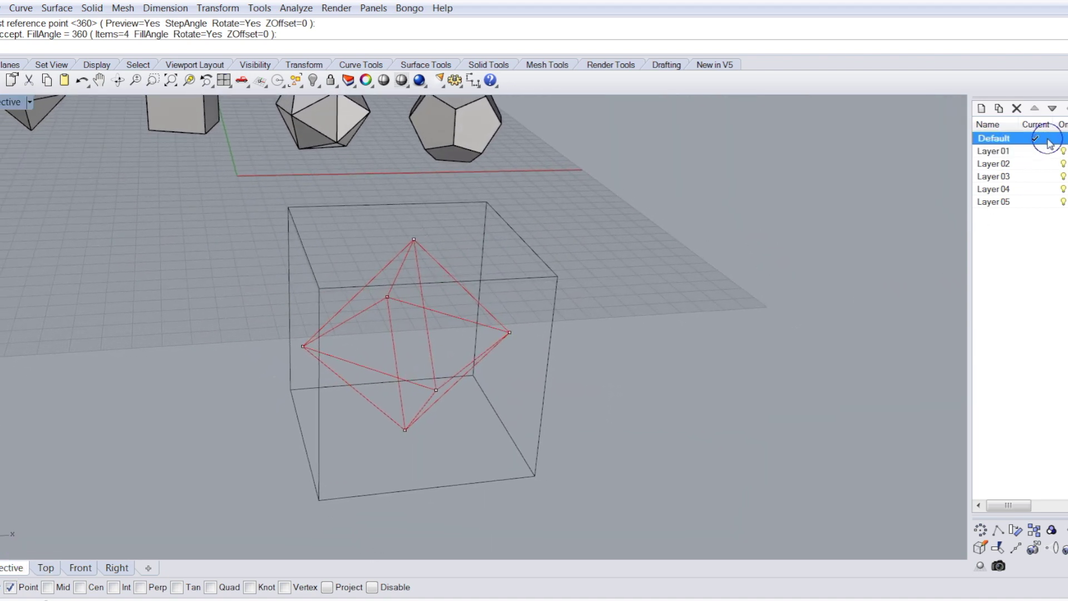
left_click(1063, 151)
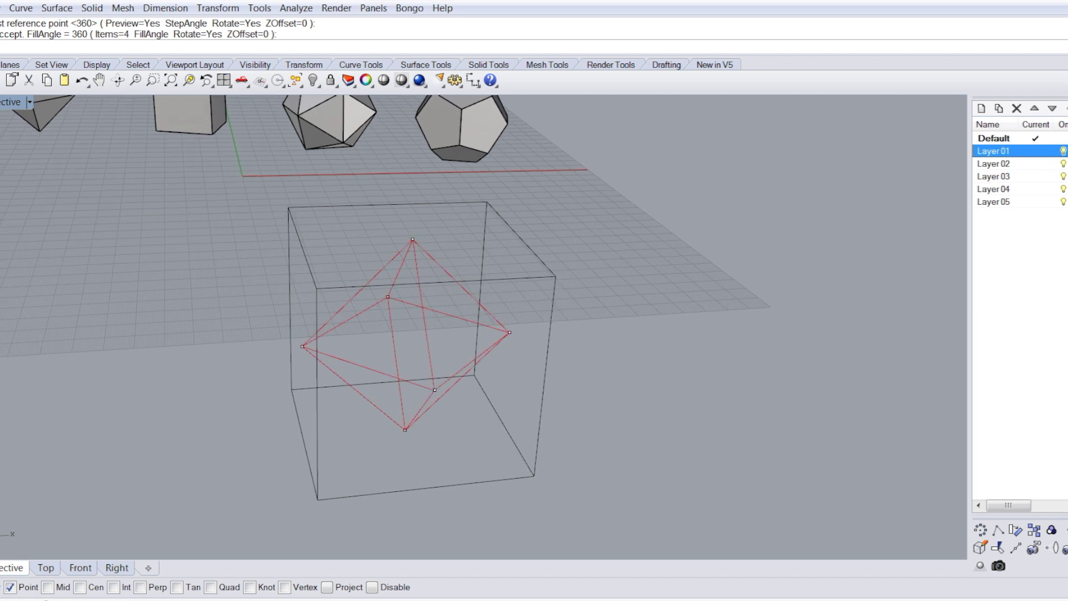
left_click(998, 139)
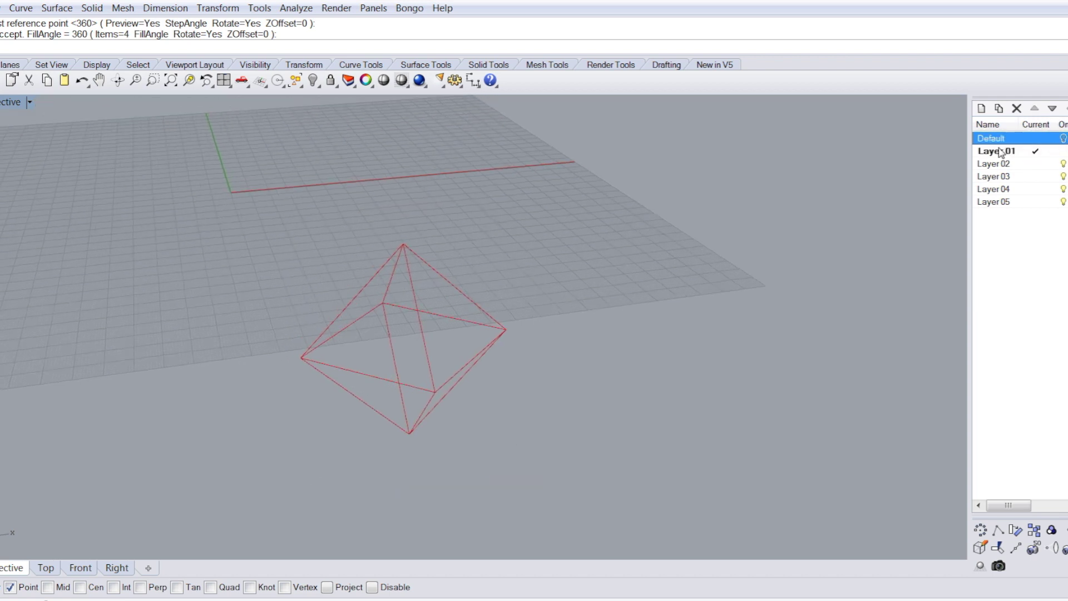
left_click(1062, 139)
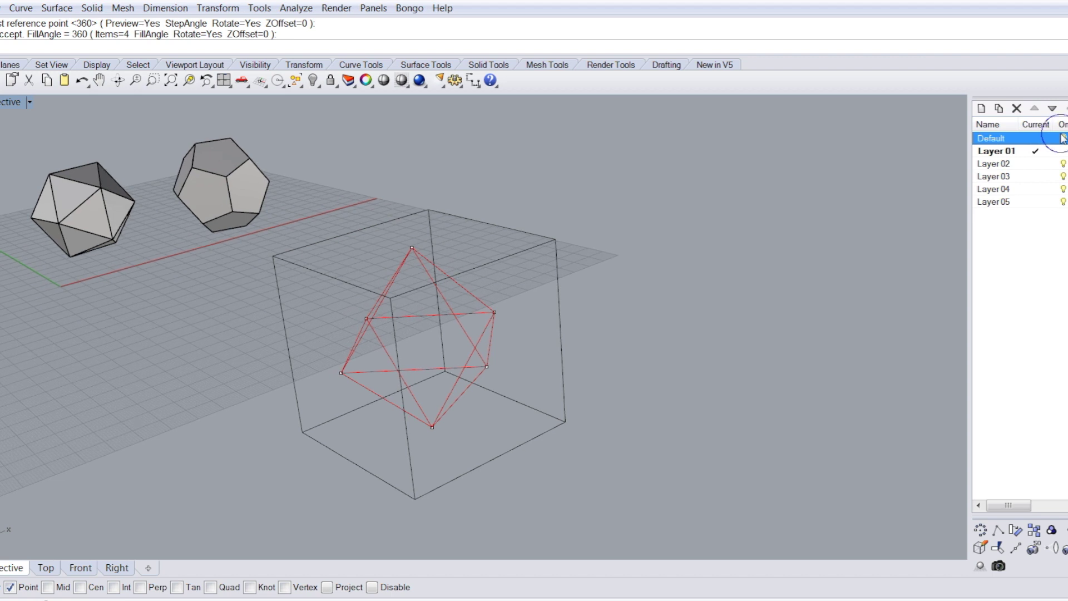
left_click(210, 283)
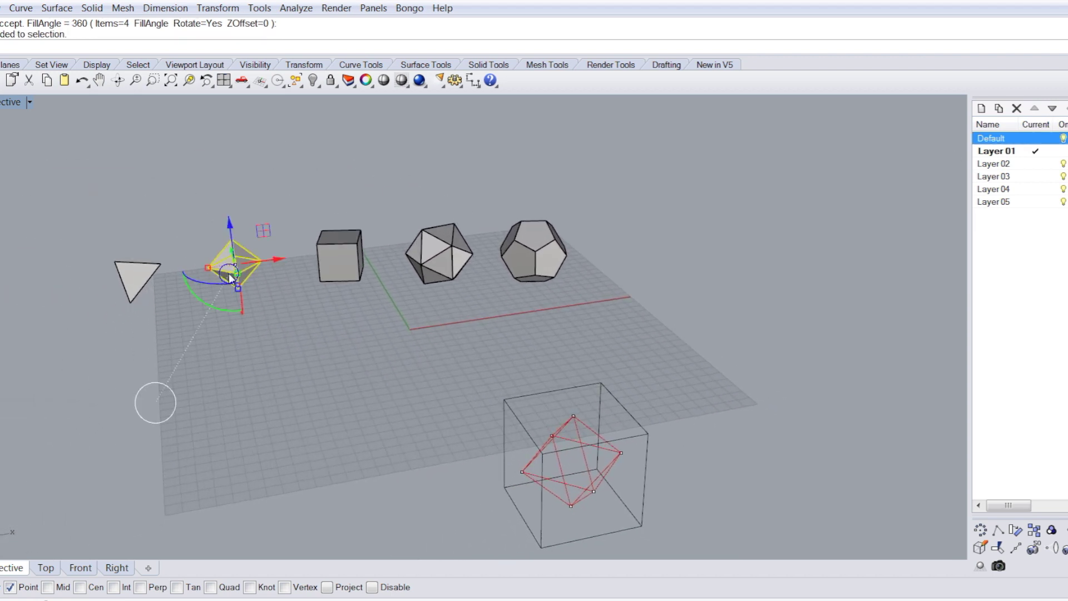
left_click(697, 282)
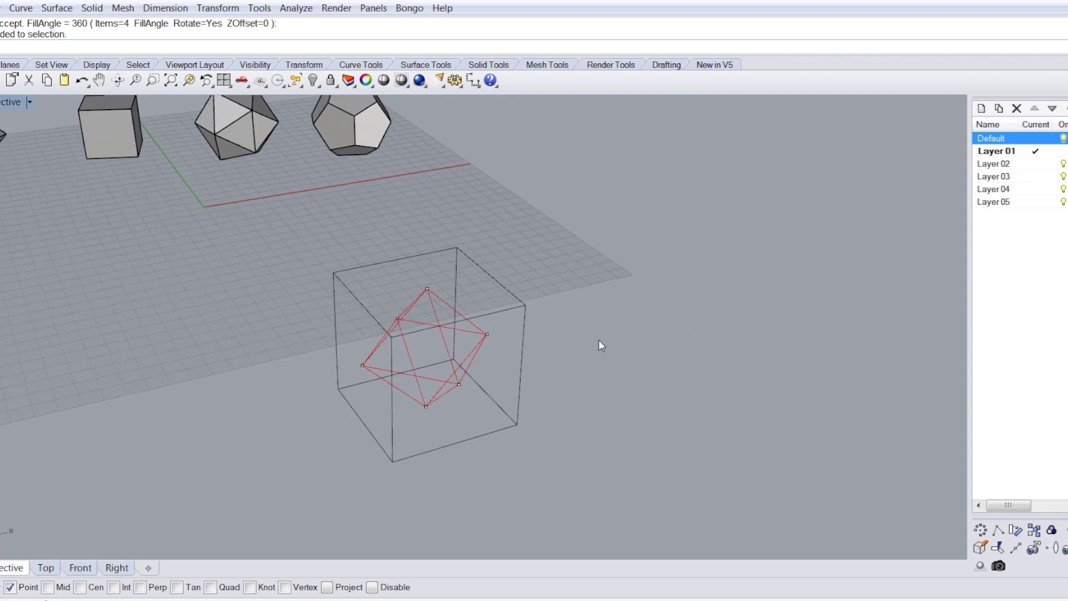
With Layer 01 hidden and Layer 02 current, draw a closed triangular polyline along the diagonals of the cube's top, right and front faces.
left_click(1063, 152)
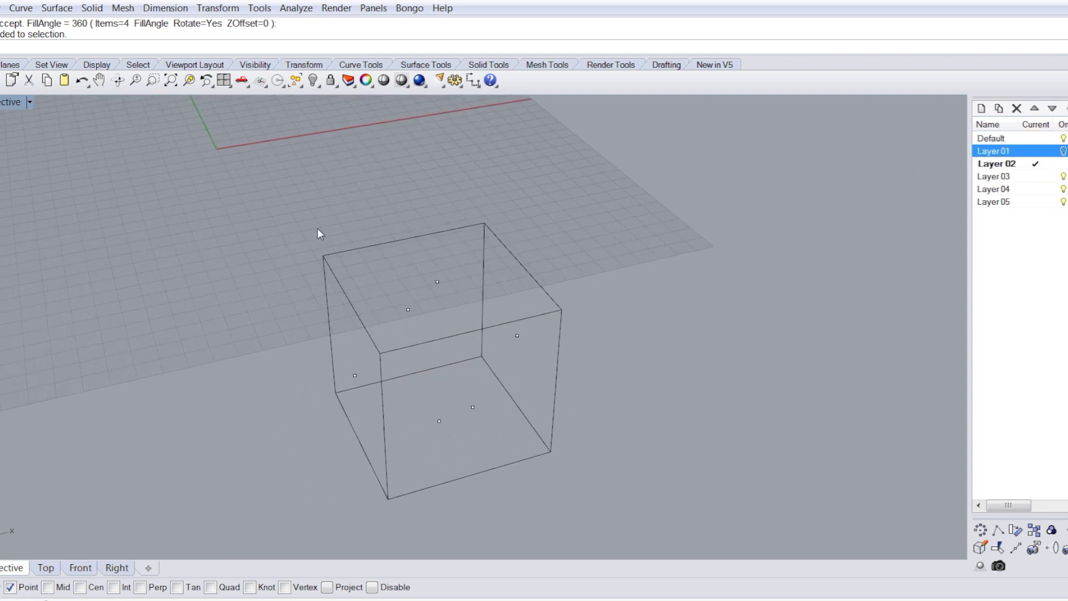
left_click(0, 124)
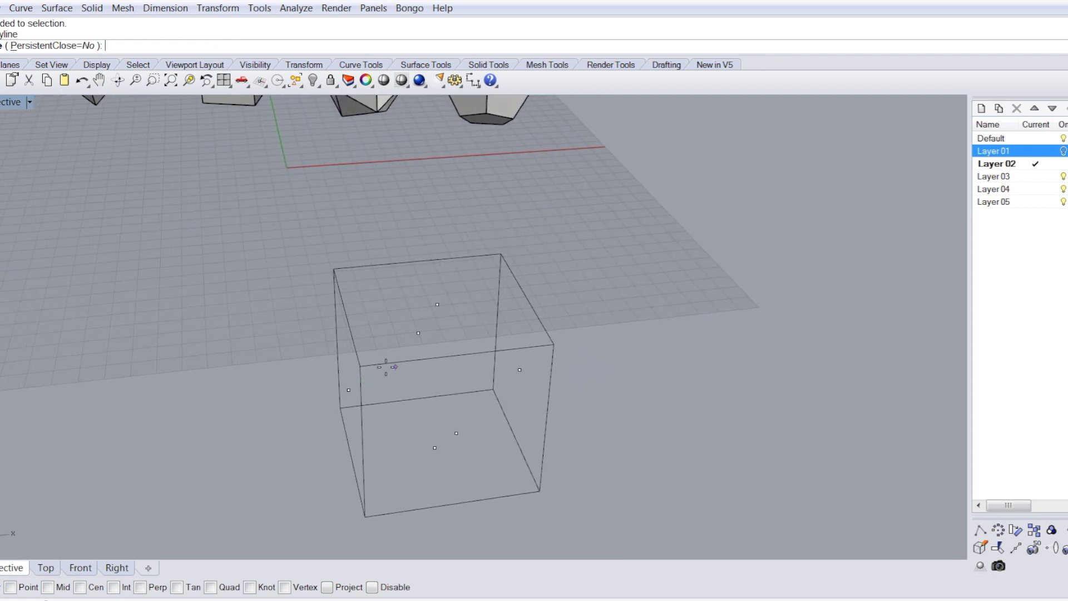
left_click(358, 366)
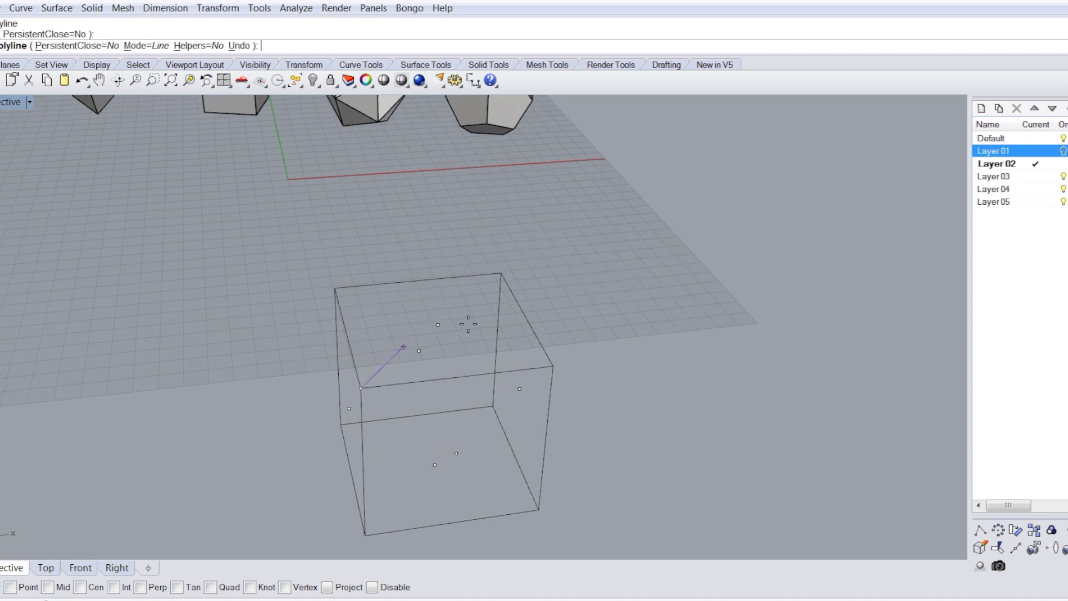
left_click(495, 288)
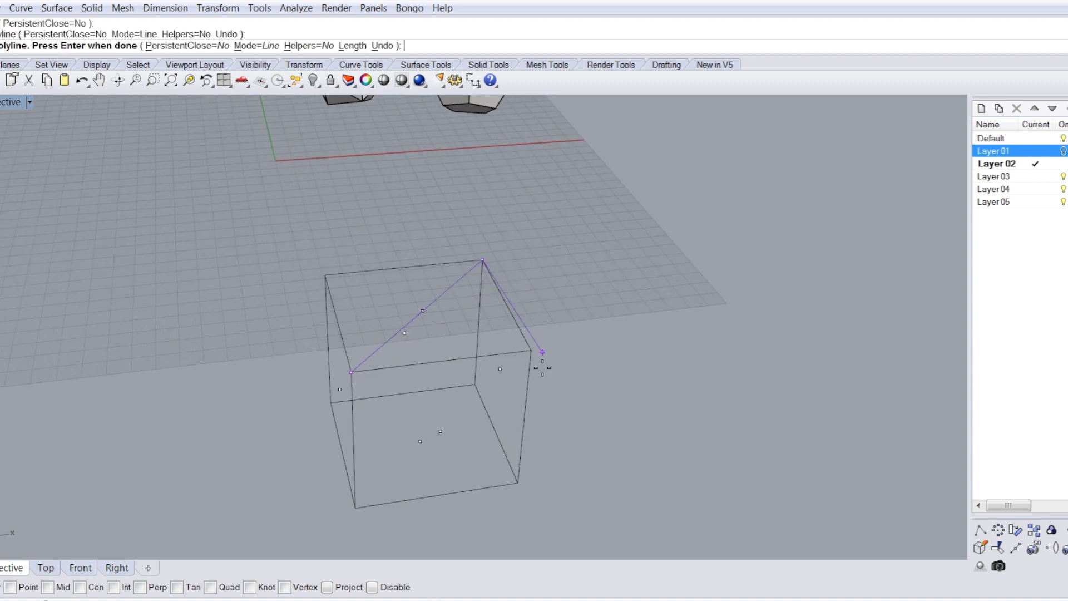
left_click(517, 483)
left_click(351, 372)
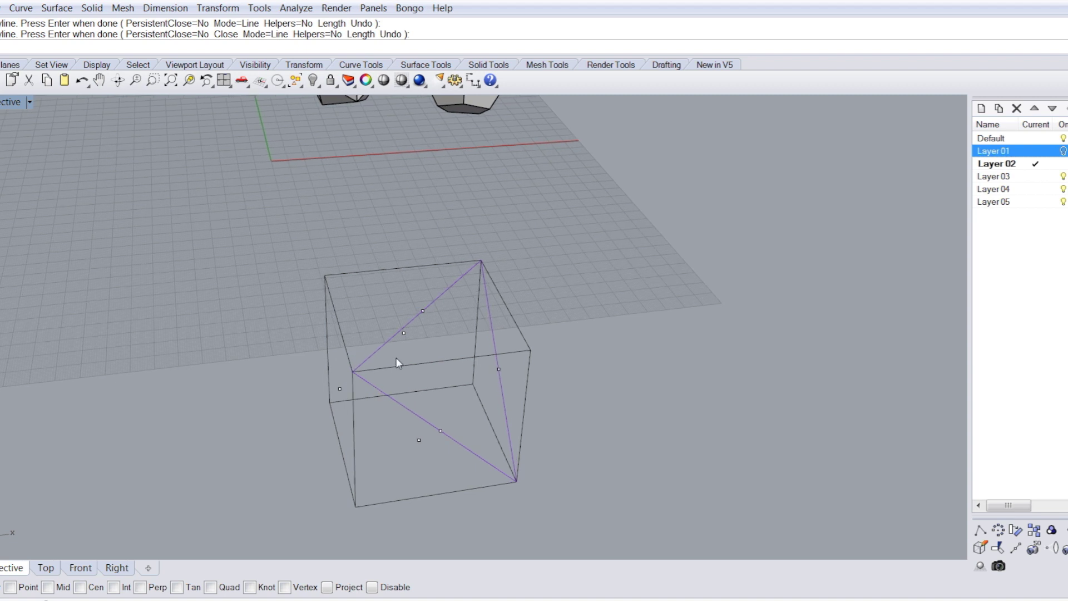
Draw a second closed triangular polyline along the diagonals of the cube's back, left and top faces.
right_click(439, 340)
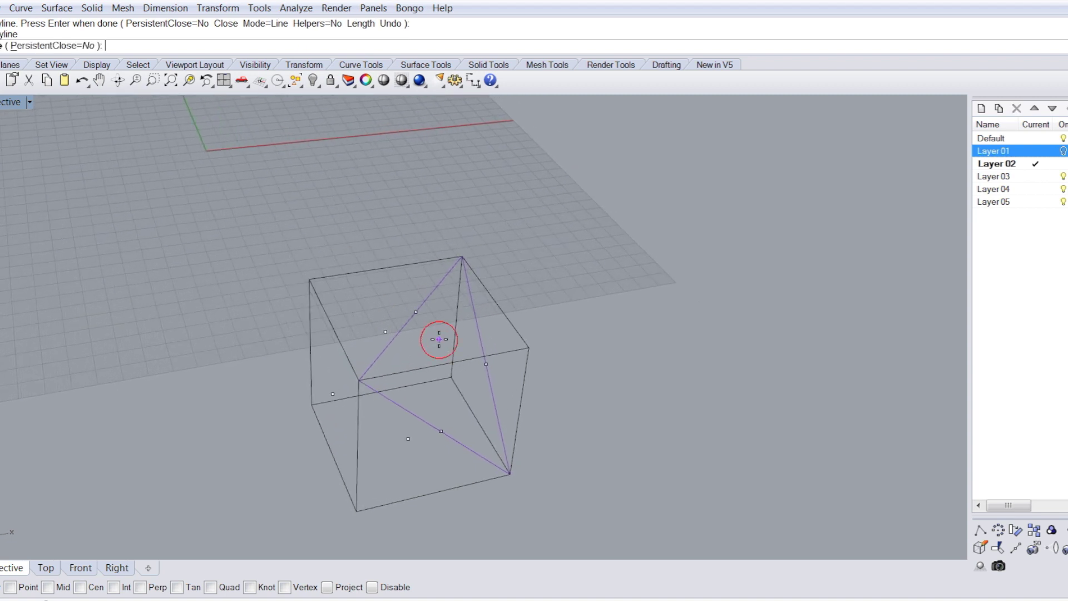
left_click(468, 256)
left_click(361, 412)
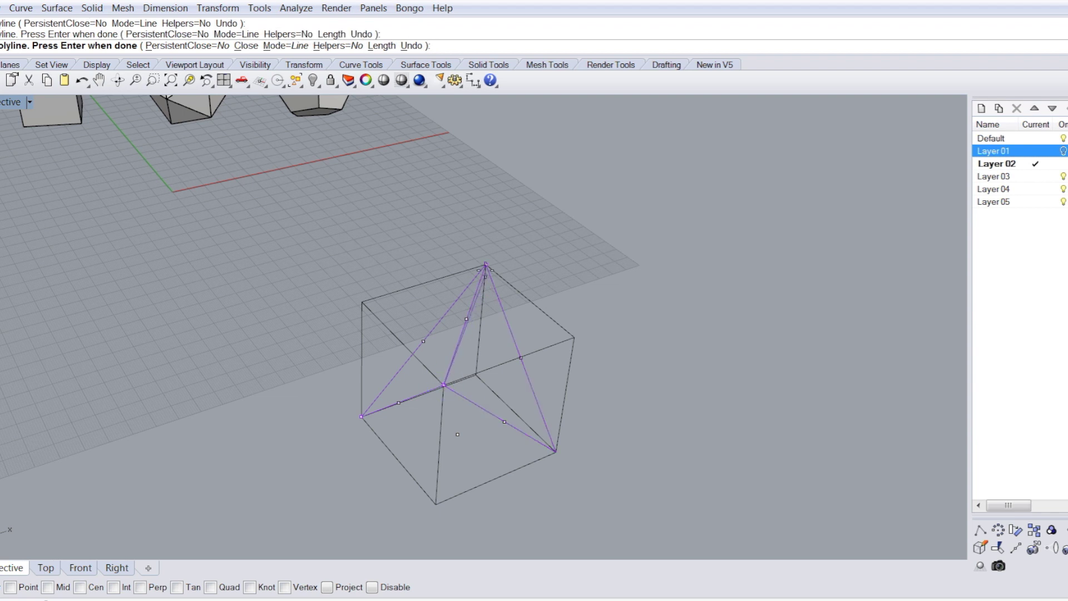
left_click(487, 261)
Draw a third closed triangular polyline along the diagonals of the cube's front, left and bottom faces.
right_click_drag(496, 395, 474, 337)
scroll(496, 305, "up", 1)
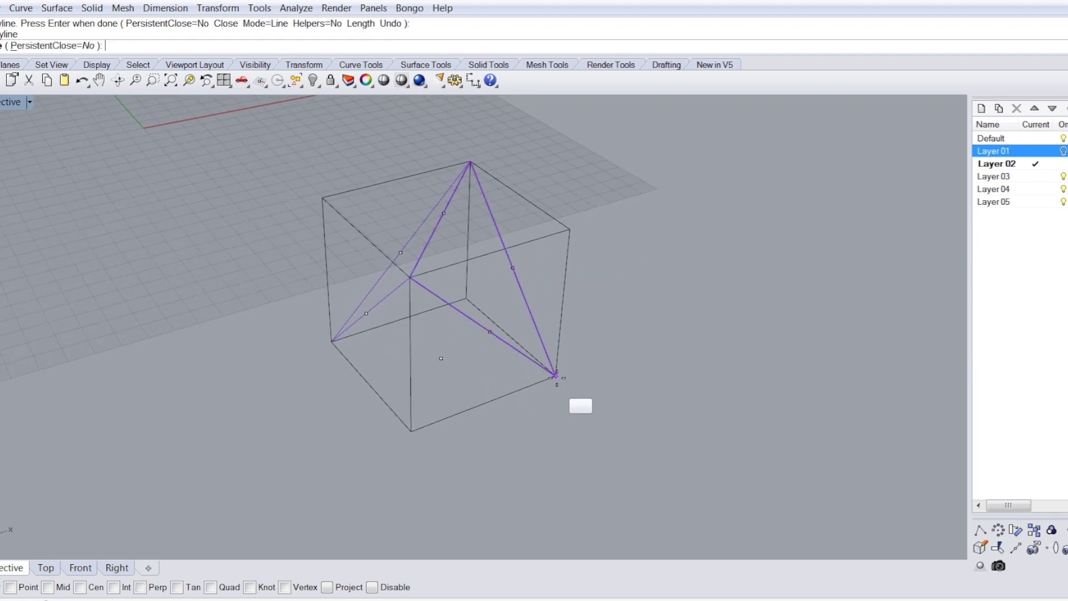
left_click(410, 277)
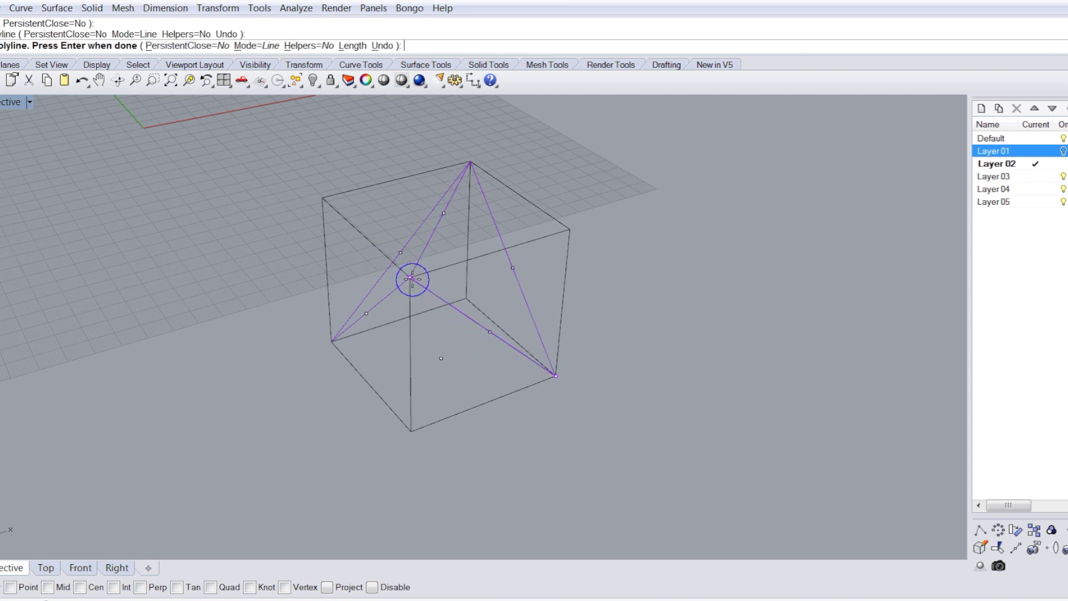
left_click(333, 344)
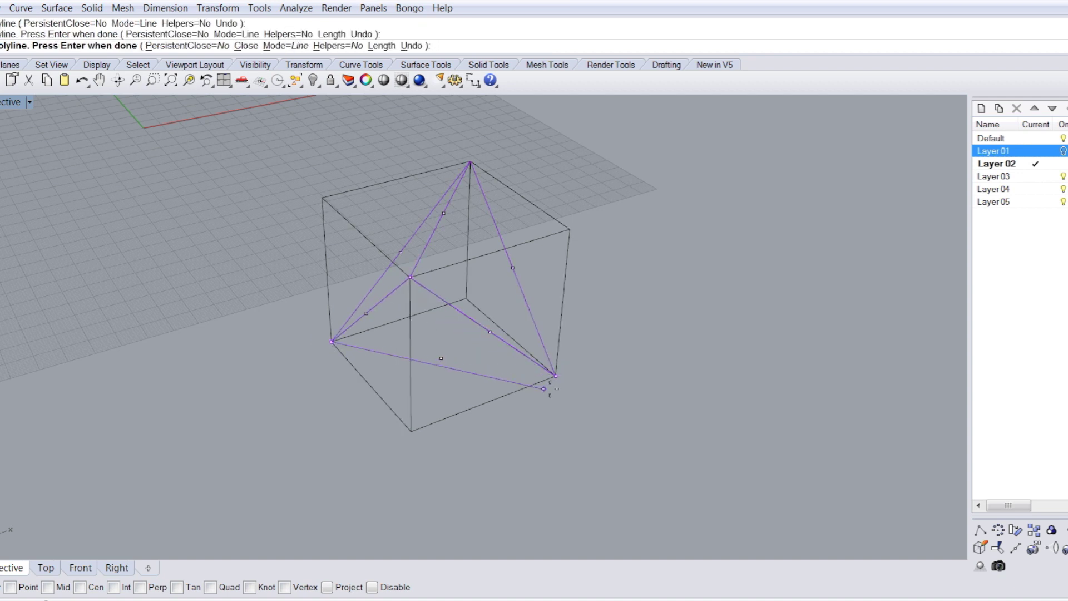
left_click(555, 376)
Complete the tetrahedron with a fourth closed triangular polyline along the diagonals of the cube's bottom, right and back faces.
right_click_drag(555, 376, 628, 402)
right_click(617, 367)
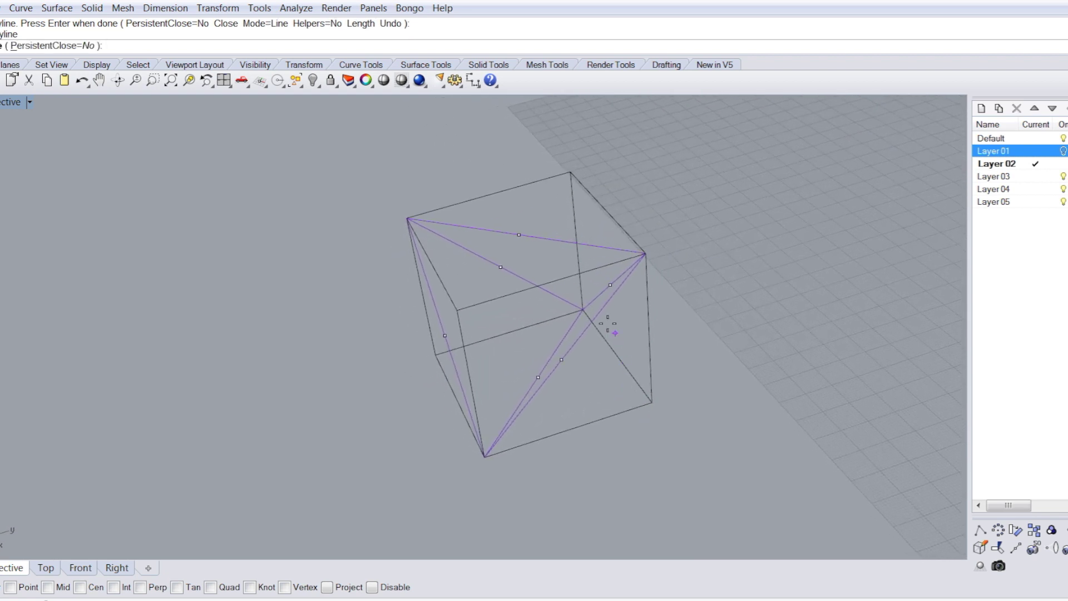
left_click(574, 306)
right_click_drag(577, 378, 557, 385)
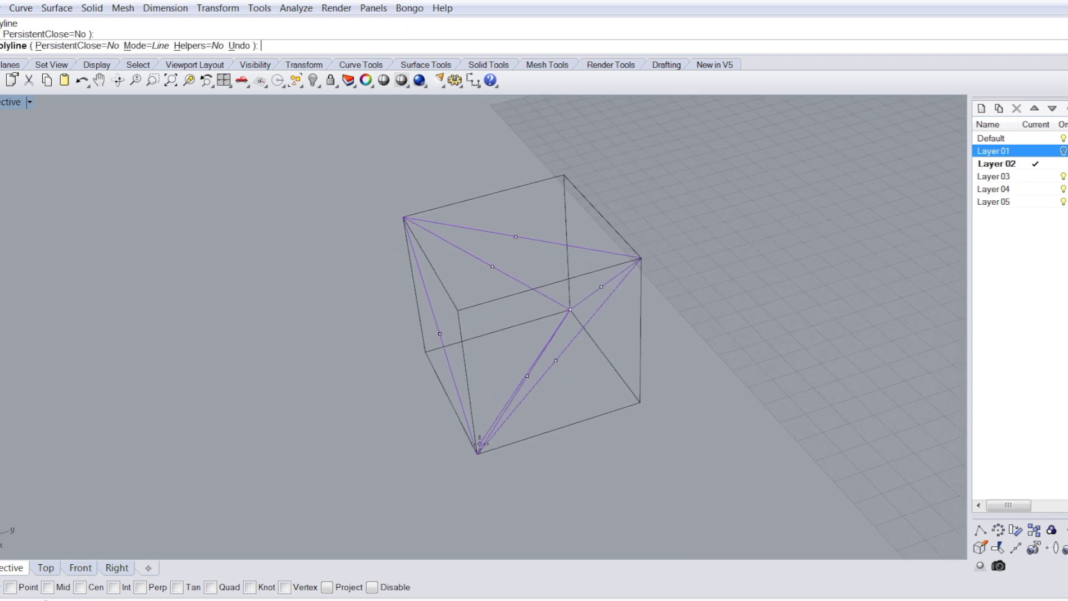
left_click(478, 452)
right_click_drag(710, 324, 637, 321)
left_click(644, 306)
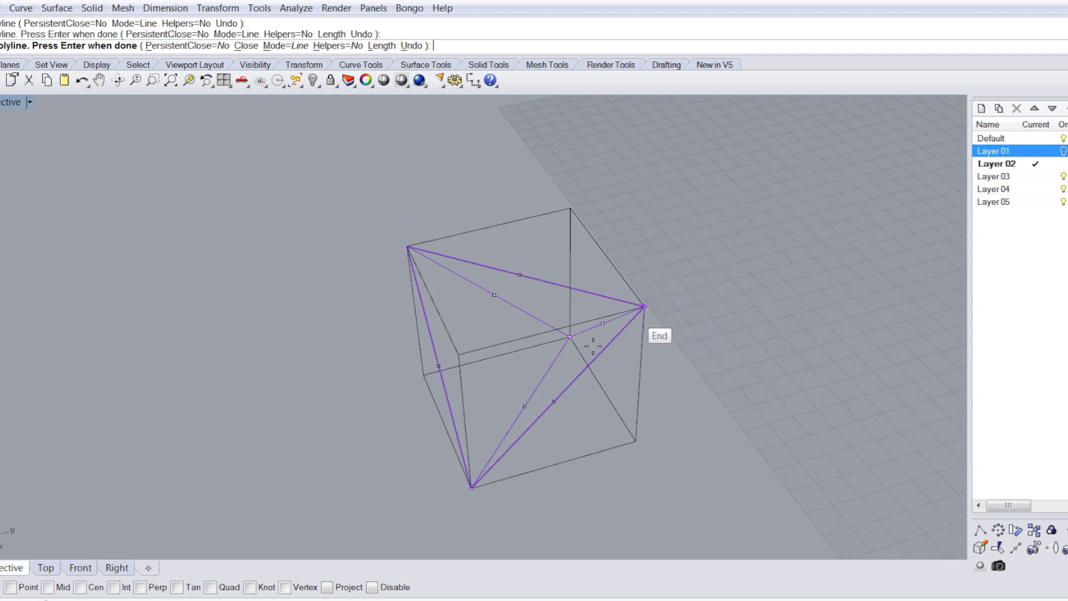
left_click(569, 338)
Hide the Default layer and inspect the tetrahedron on its own from several angles.
right_click_drag(566, 341, 727, 334)
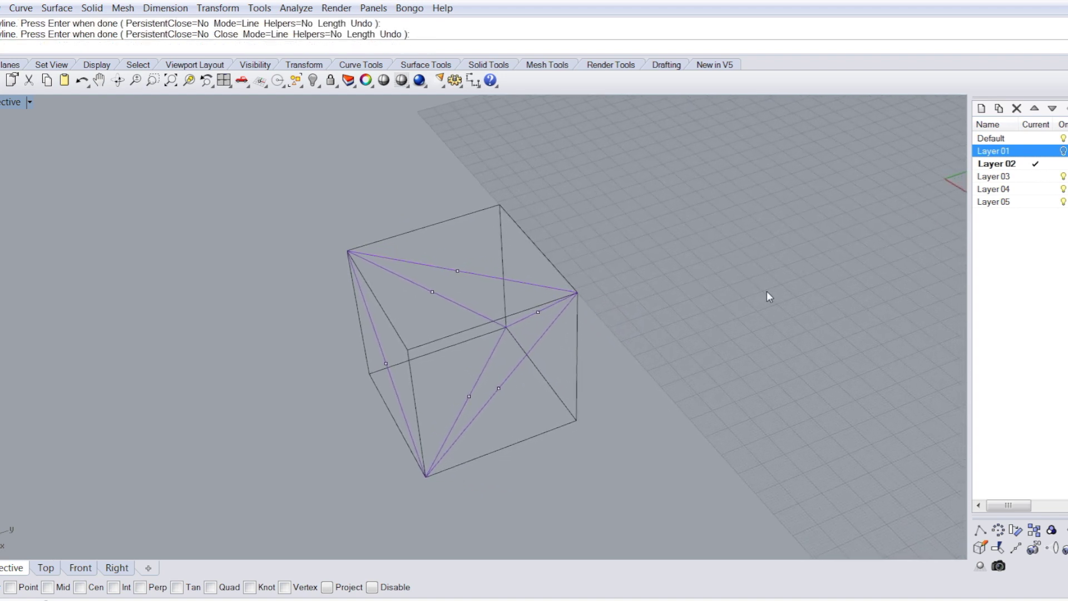
left_click(1062, 149)
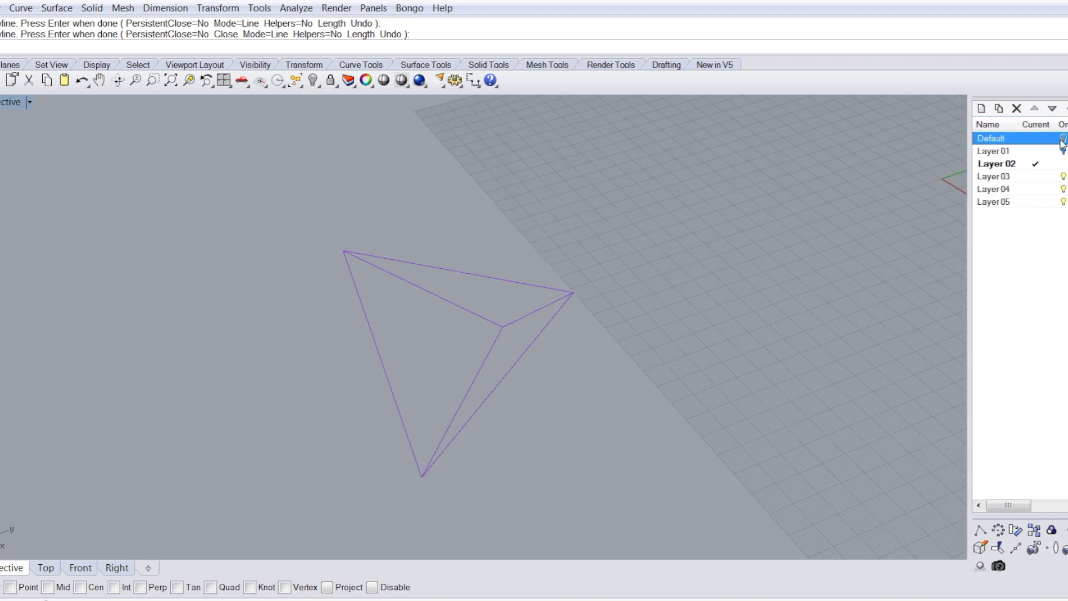
key("Down")
key("Down")
key("Down")
key("Down")
key("Down")
key("Down")
key("Down")
key("Down")
key("Down")
key("Down")
key("Down")
key("Down")
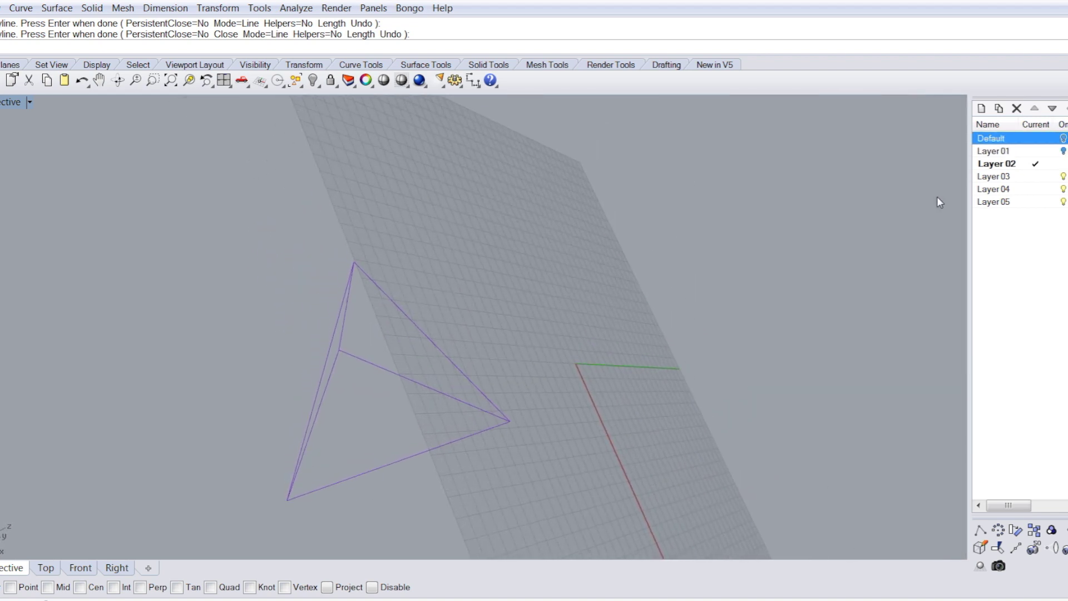
Show the Default layer again and examine from all sides how the tetrahedron's edges sit on the cube's face diagonals.
left_click(1063, 139)
key("Down")
key("Down")
key("Down")
key("Down")
key("Down")
key("Down")
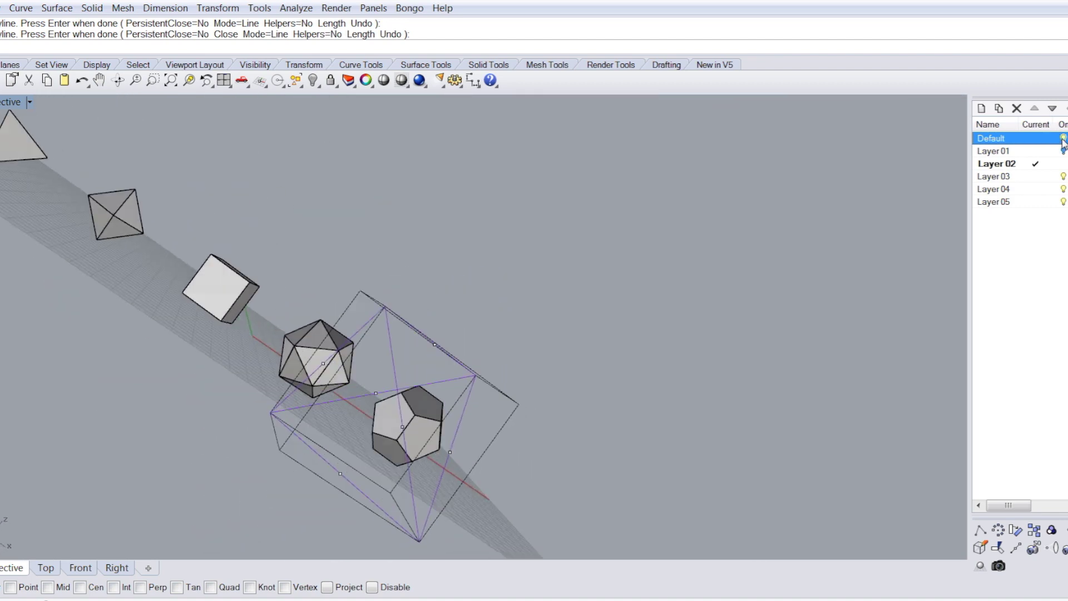
key("Down")
key("Down")
key("Down")
key("Down")
key("Down")
key("Down")
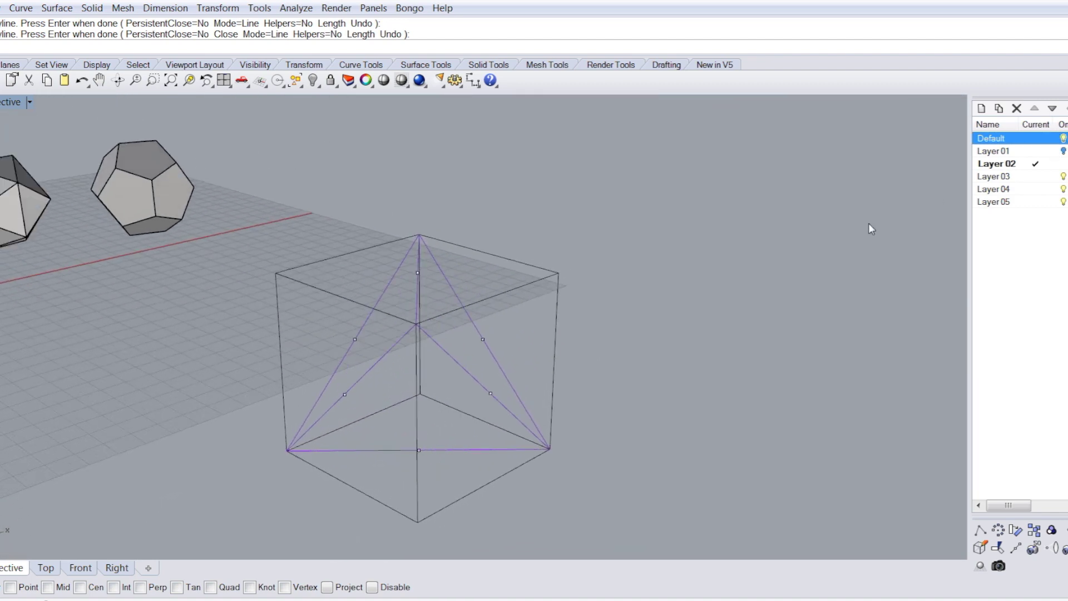
key("Down")
key("Down")
key("Down")
key("Down")
key("Down")
key("Down")
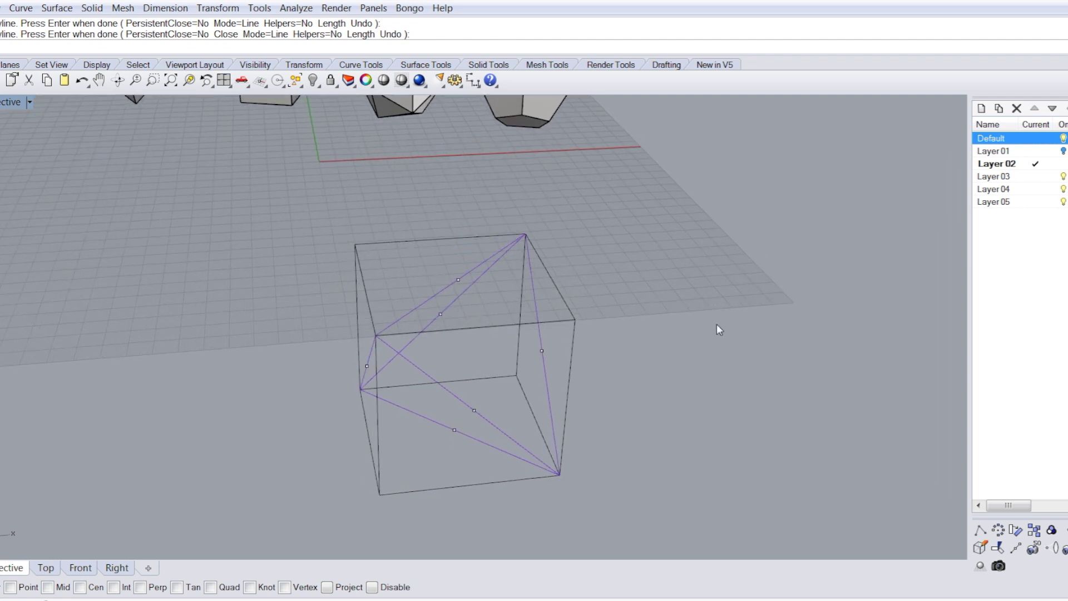
mouse_move(717, 325)
right_mouse_down()
mouse_move(753, 306)
mouse_move(770, 351)
mouse_move(722, 316)
mouse_move(703, 328)
right_mouse_up()
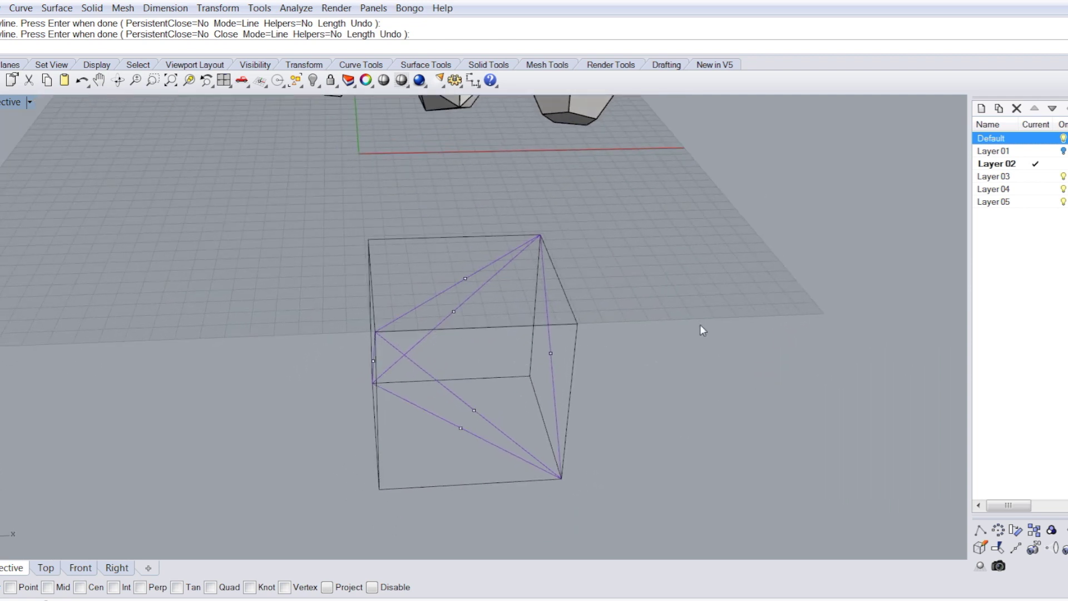
scroll(475, 358, "down", 3)
scroll(475, 358, "up", 5)
mouse_move(475, 357)
right_mouse_down()
mouse_move(467, 364)
mouse_move(495, 357)
right_mouse_up()
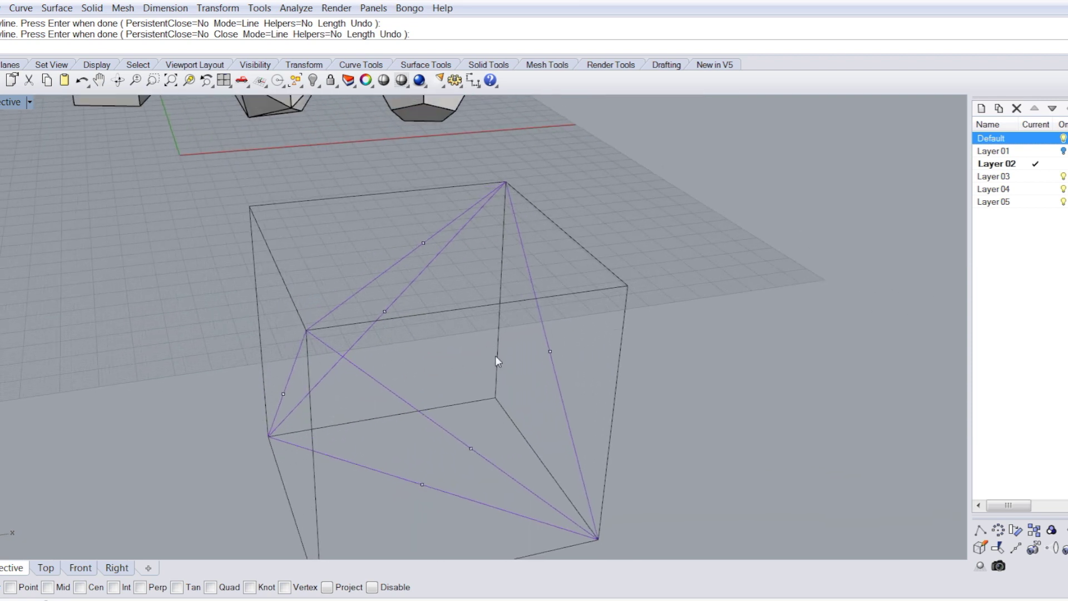
right_click_drag(493, 375, 544, 308)
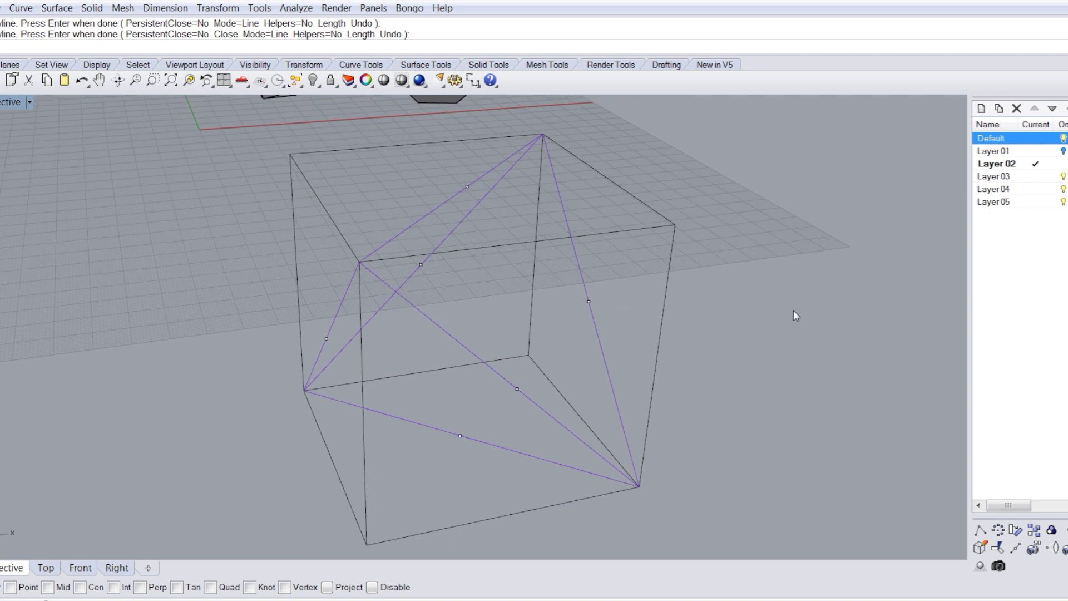
key("Left")
key("Left")
key("Left")
key("Left")
key("Left")
key("Left")
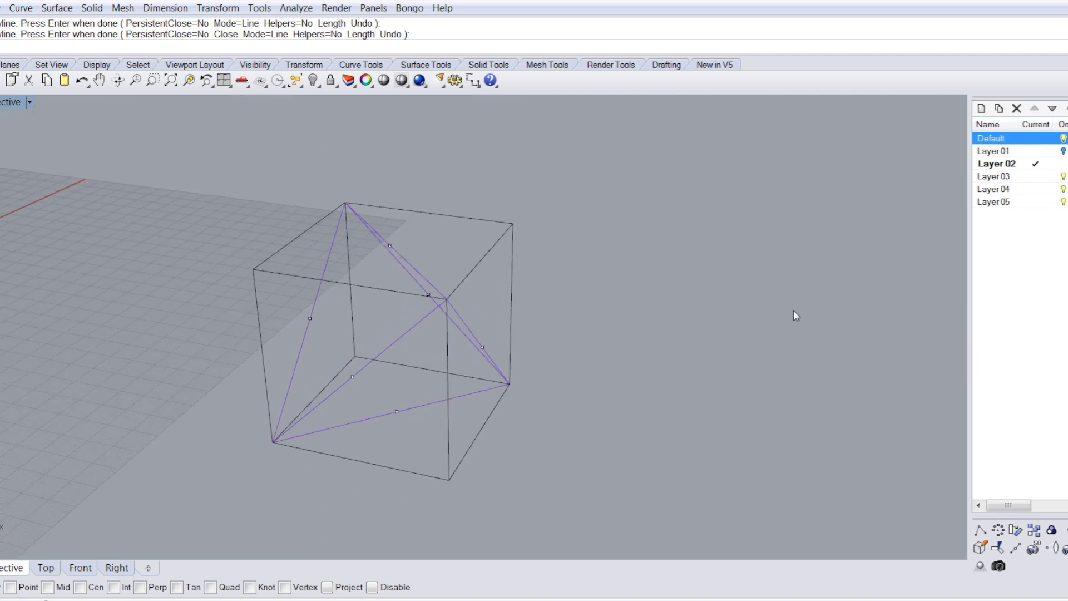
key("Right")
key("Right")
key("Right")
key("Right")
key("Right")
key("Right")
key("Right")
key("Right")
key("Right")
key("Right")
key("Right")
key("Right")
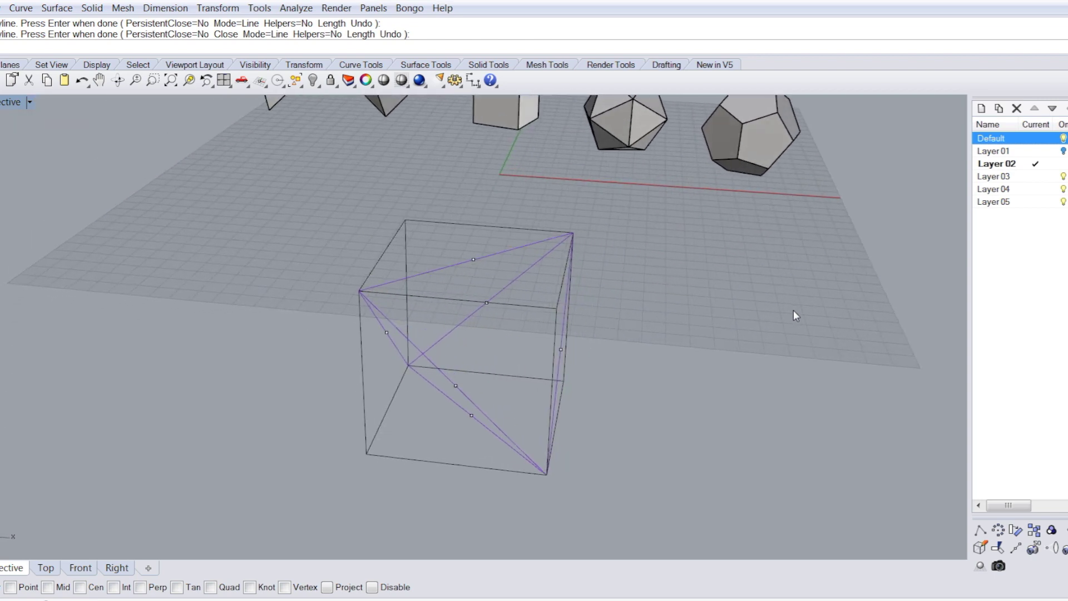
right_click_drag(794, 309, 956, 176)
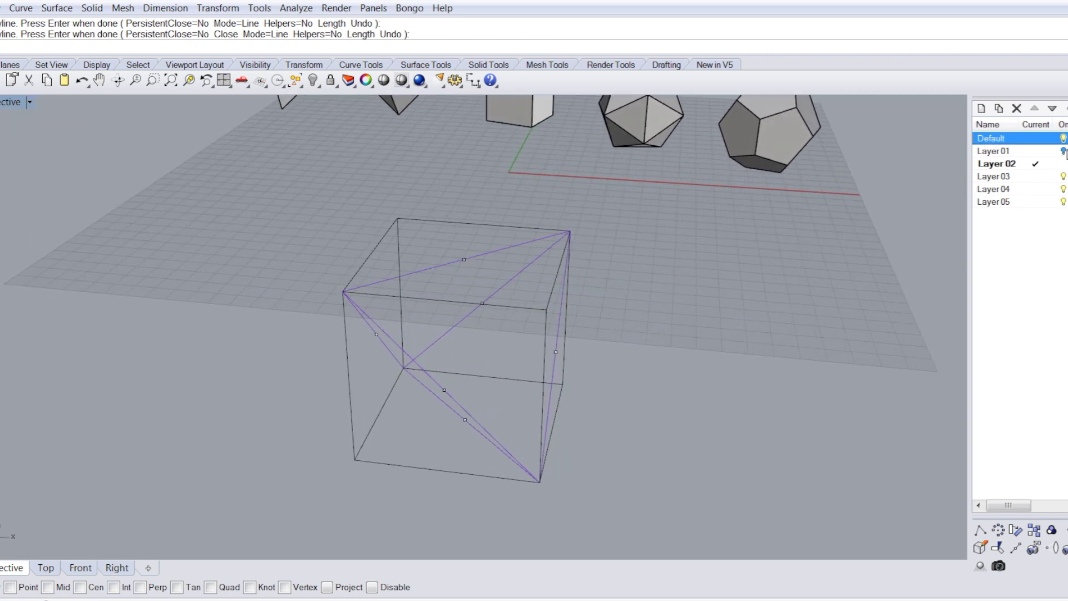
Show Layer 01 and examine from several sides how the octahedron sits inside the tetrahedron and the cube.
key("Left")
key("Left")
key("Left")
key("Left")
key("Left")
key("Left")
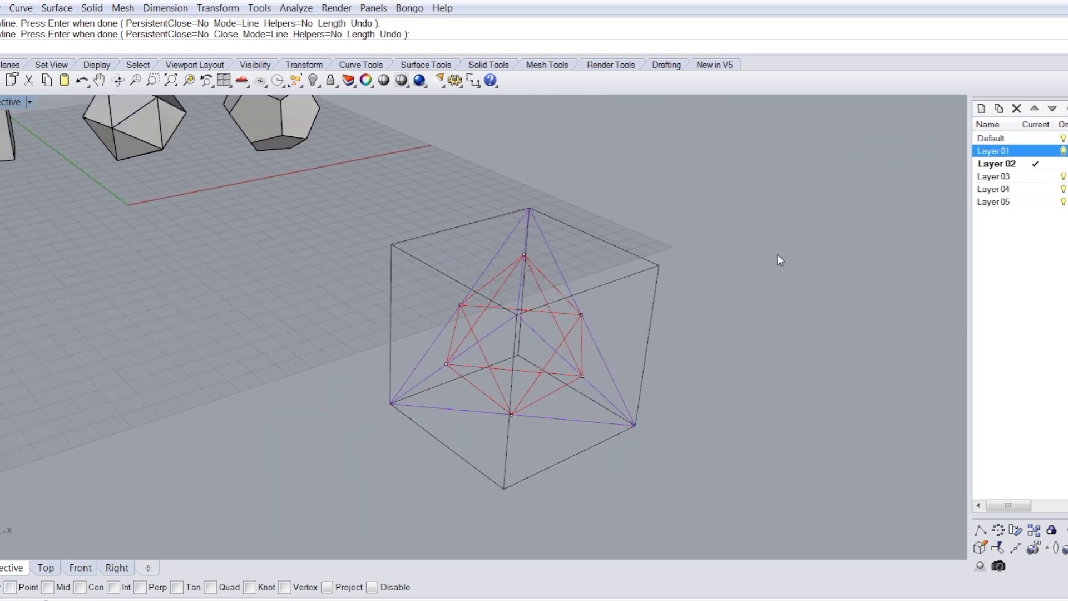
key("Left")
key("Left")
key("Left")
key("Left")
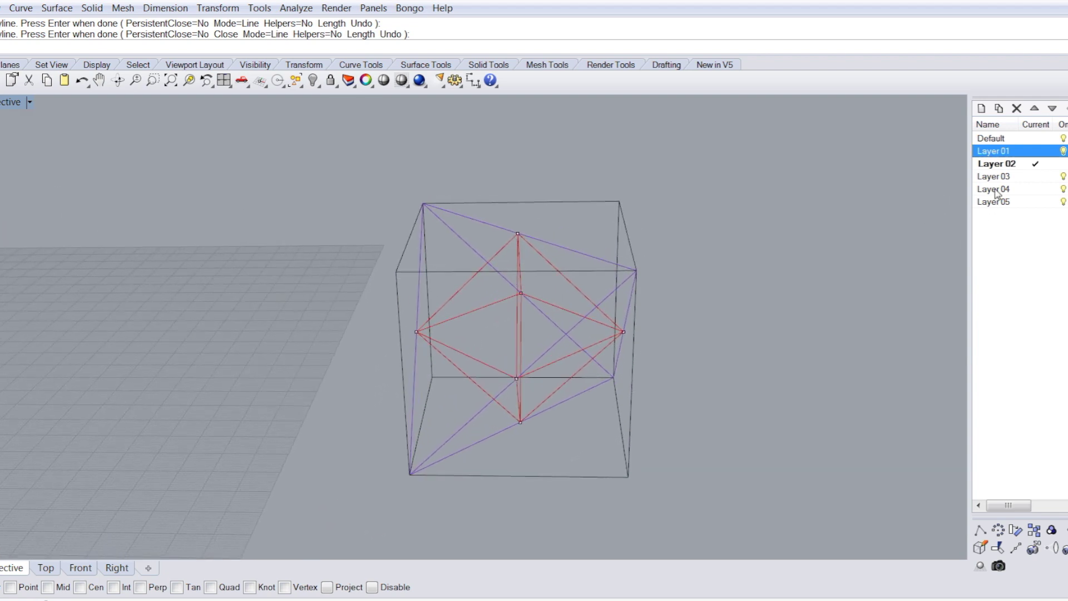
Hide the Default layer and inspect how the octahedron's corners meet the tetrahedron's edges without the cube.
left_click(1062, 149)
key("Up")
key("Up")
key("Up")
key("Up")
key("Up")
key("Up")
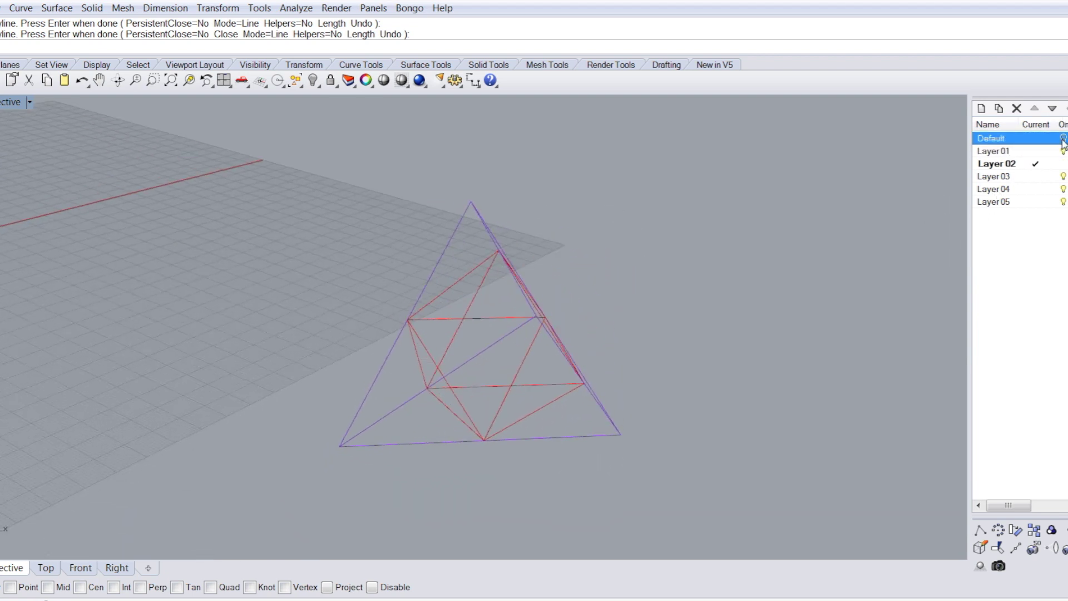
key("Left")
key("Left")
Show the Default layer again and examine the nested cube, tetrahedron and octahedron from all around beside the five solid models.
left_click(1064, 139)
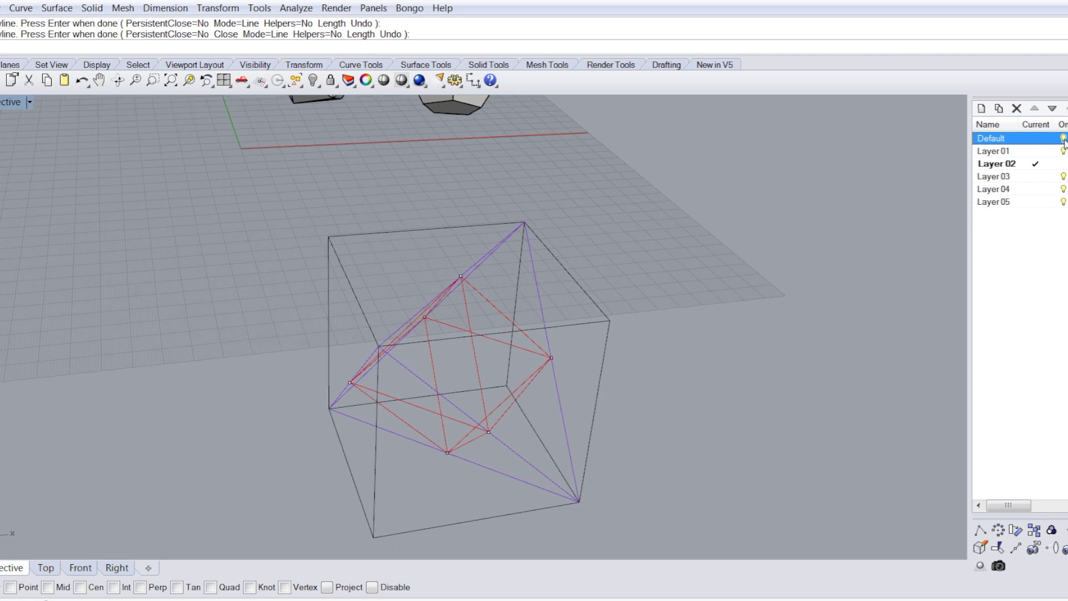
key("Left")
key("Left")
key("Left")
key("Left")
key("Up")
key("Up")
key("Up")
key("Left")
key("Left")
key("Left")
key("Left")
key("Down")
key("Down")
key("Down")
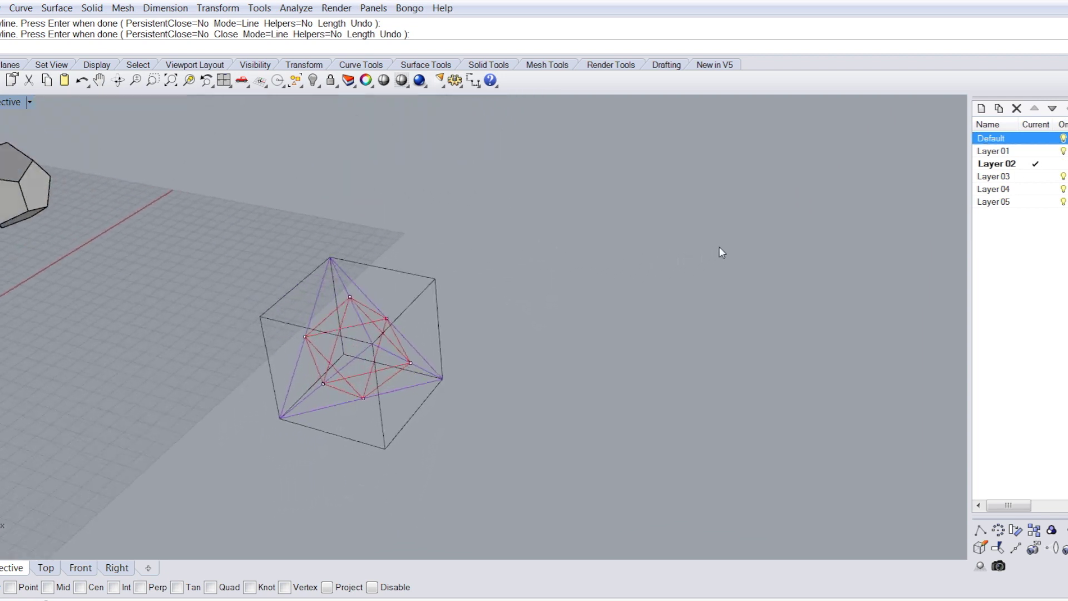
key("Right")
key("Right")
key("Up")
key("Right")
key("Right")
key("Right")
key("Up")
key("Up")
key("Up")
key("Up")
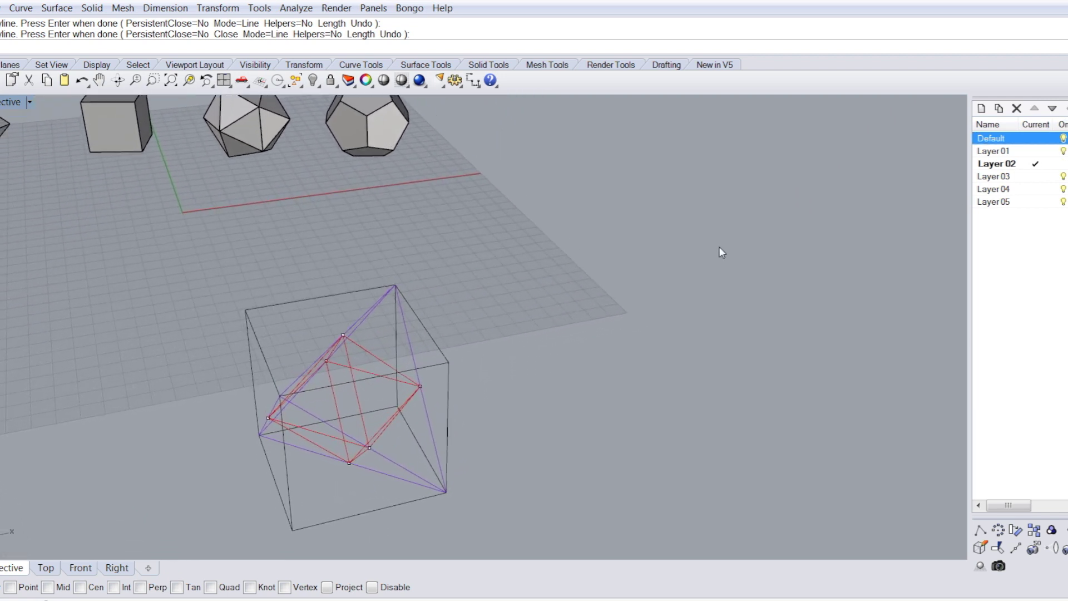
key("Down")
key("Down")
key("Right")
key("Right")
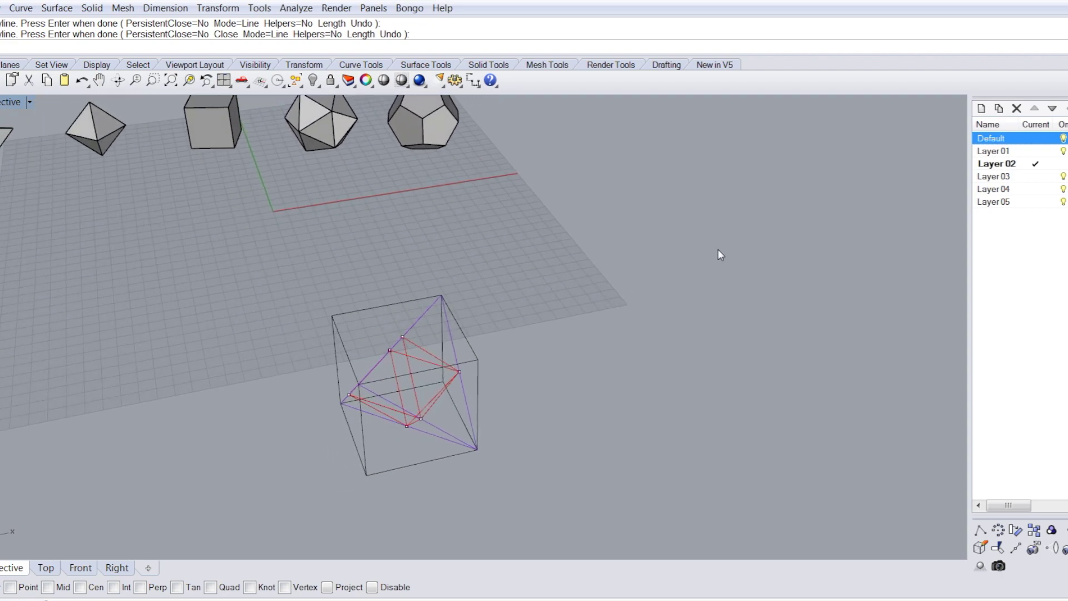